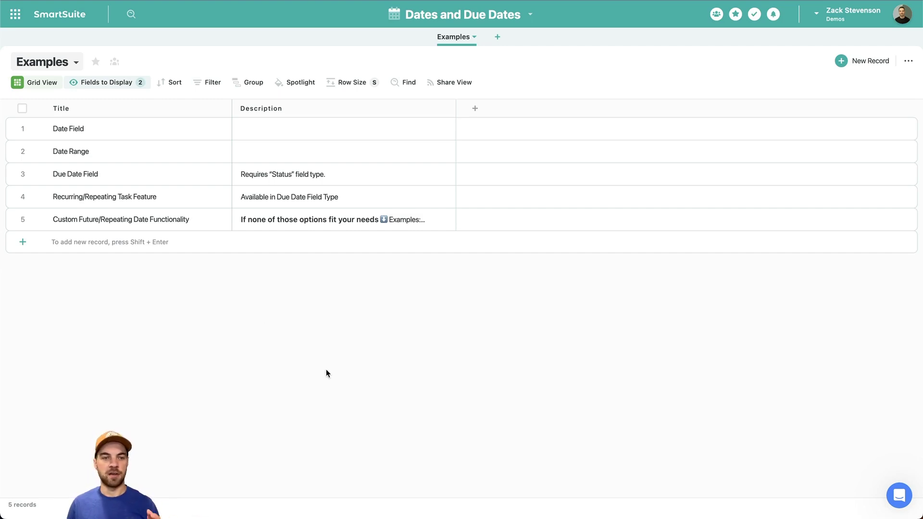
Step: Add a Date field to the Examples table with No Default Date as its default
click(471, 110)
text(date)
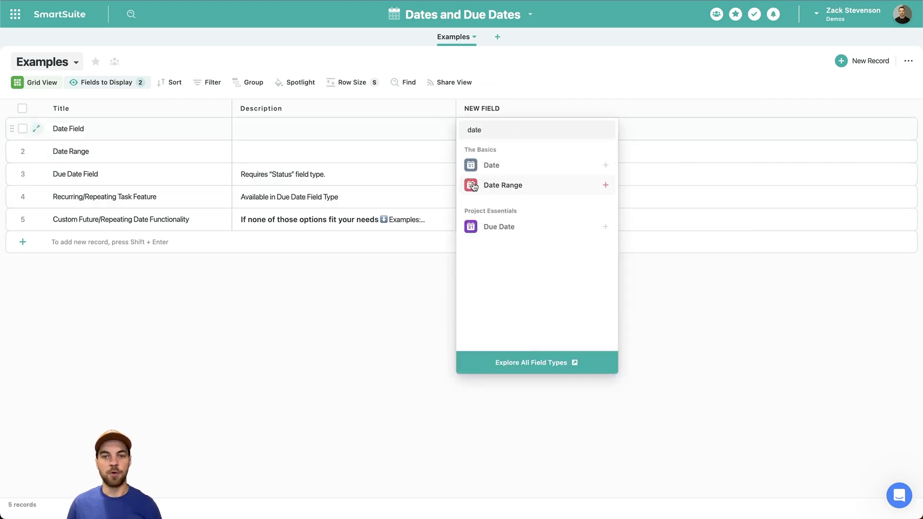
click(481, 165)
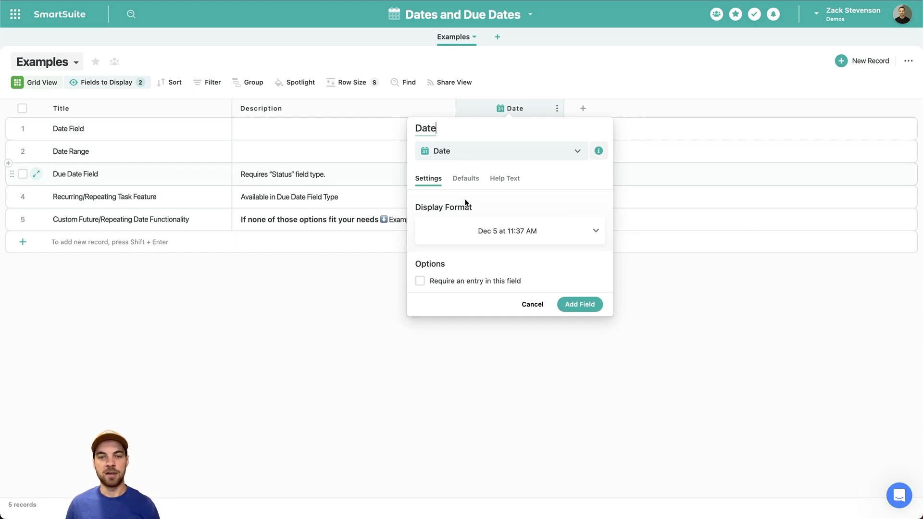
right_click(469, 179)
click(466, 180)
click(466, 179)
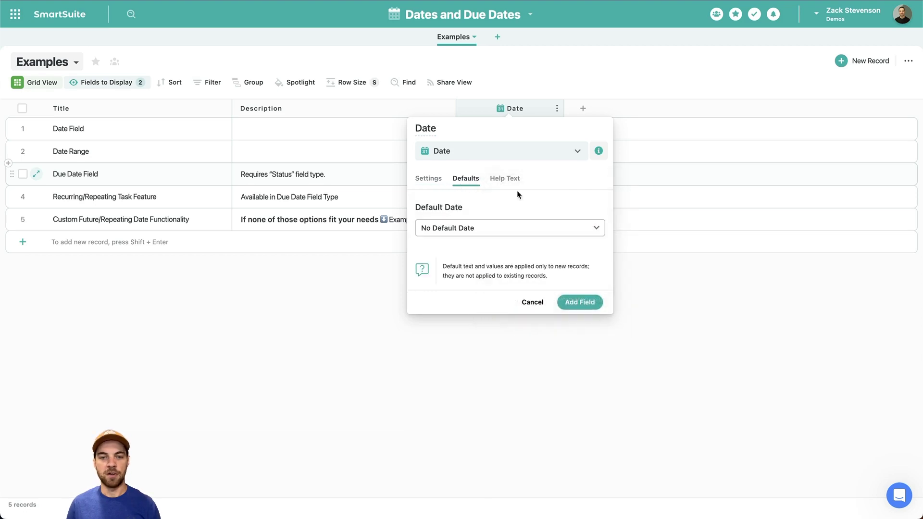
click(485, 229)
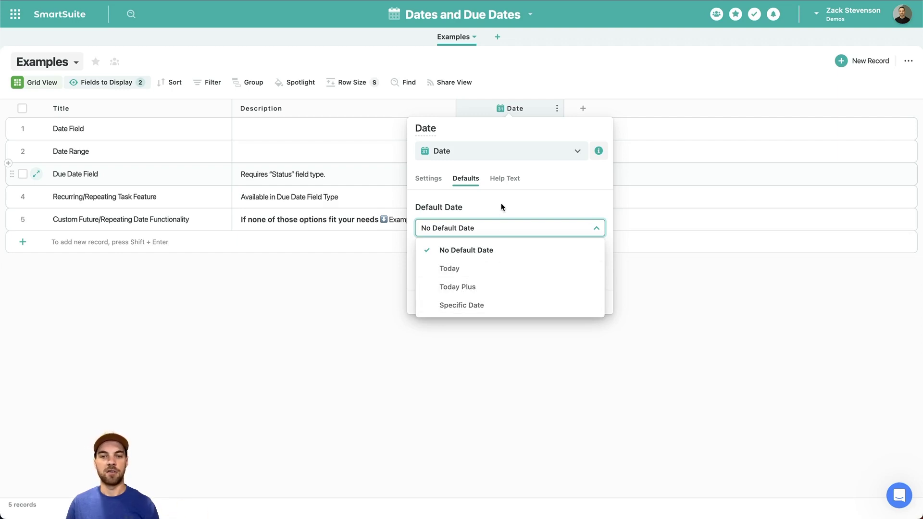
click(545, 219)
click(580, 302)
Step: Set the Date value of the Date Field record to December 7, 2023
click(508, 129)
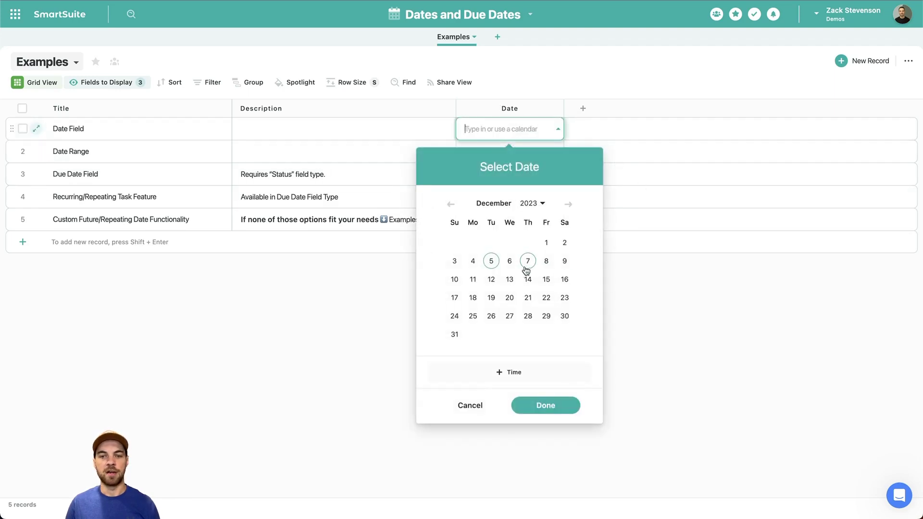
click(523, 273)
click(540, 418)
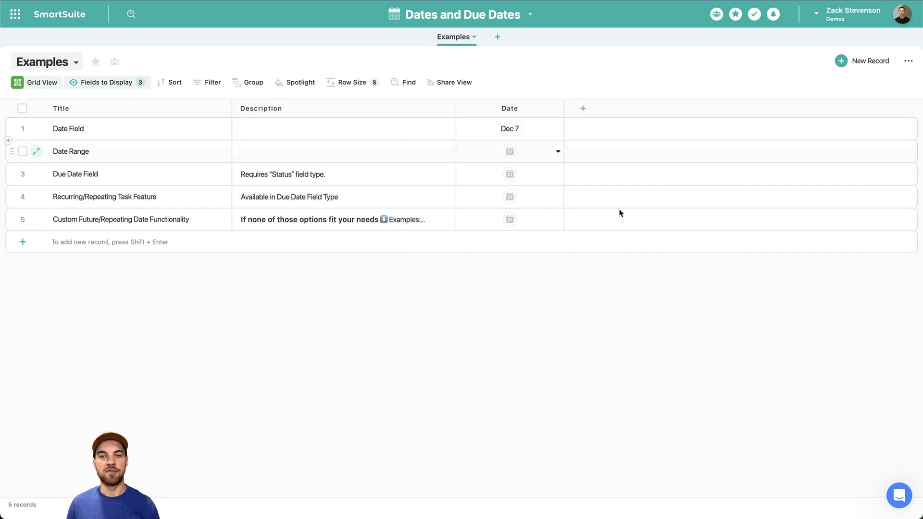
click(510, 108)
click(719, 344)
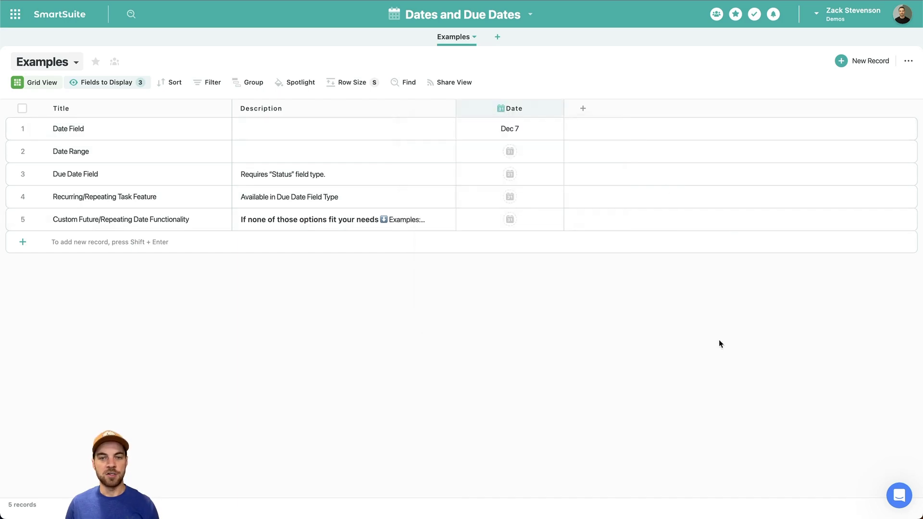
Step: Add a Date Range field to the table with its standard display format
click(582, 108)
text(rang)
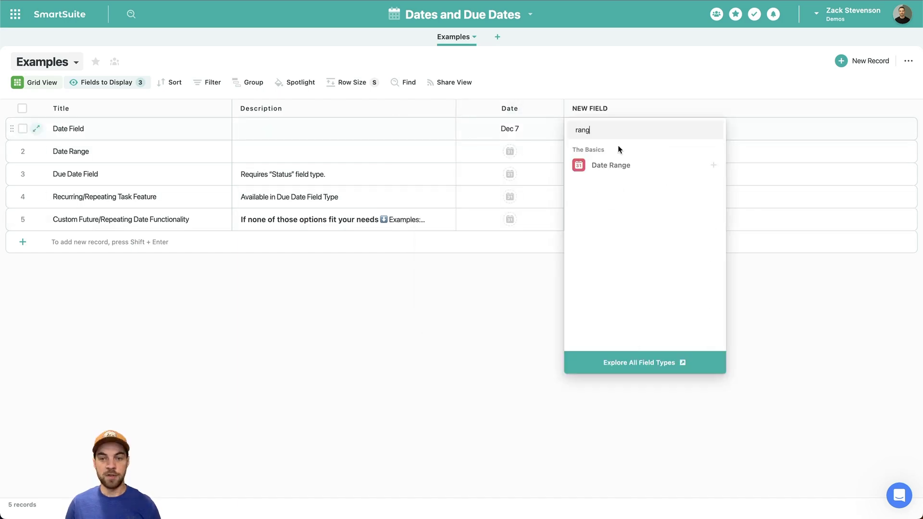
click(611, 165)
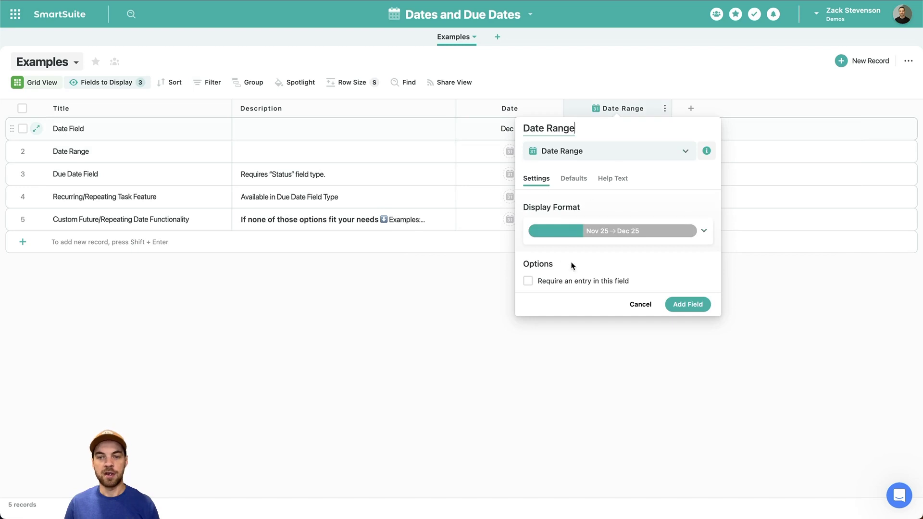
click(690, 305)
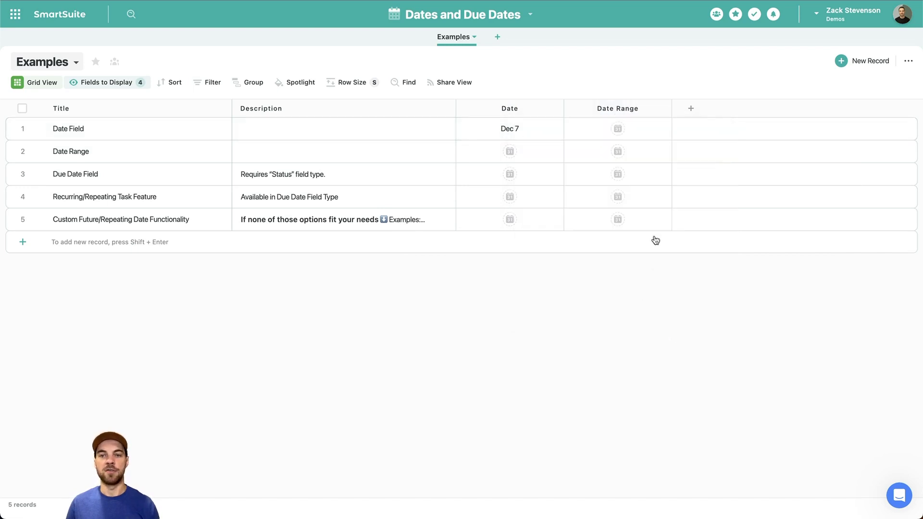
Step: Set the Date Range of the Date Field record to December 5 through December 8, 2023
click(618, 130)
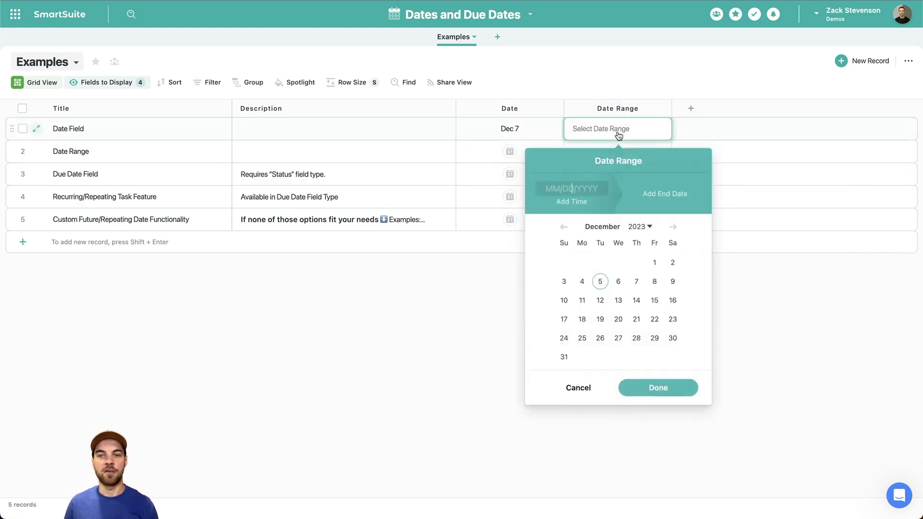
click(601, 282)
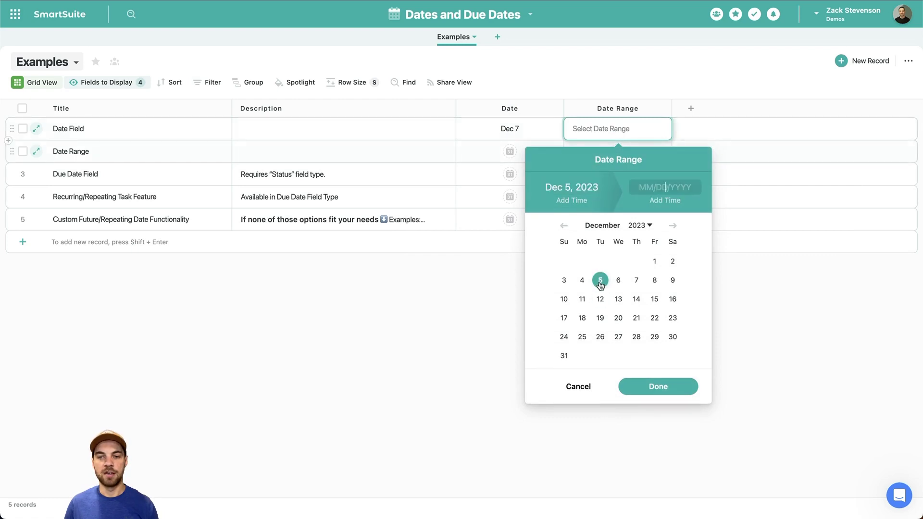
click(655, 281)
click(673, 388)
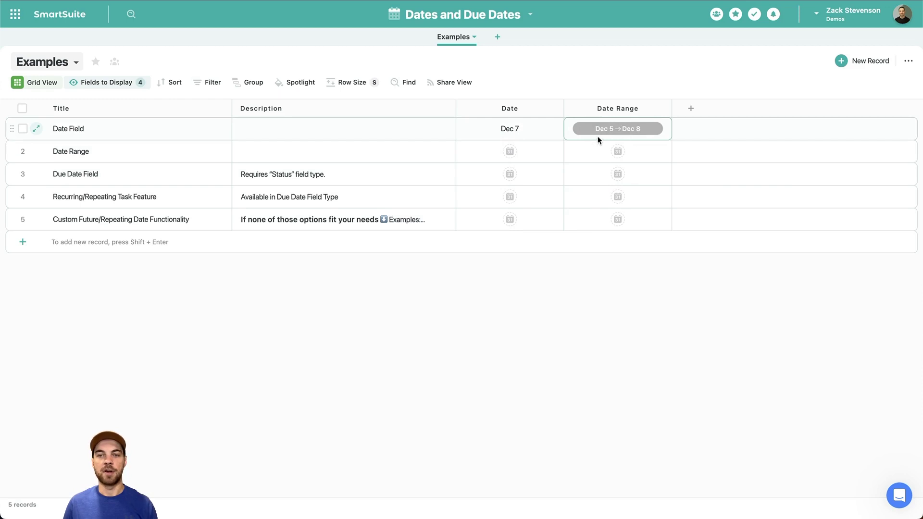
drag(672, 108, 685, 115)
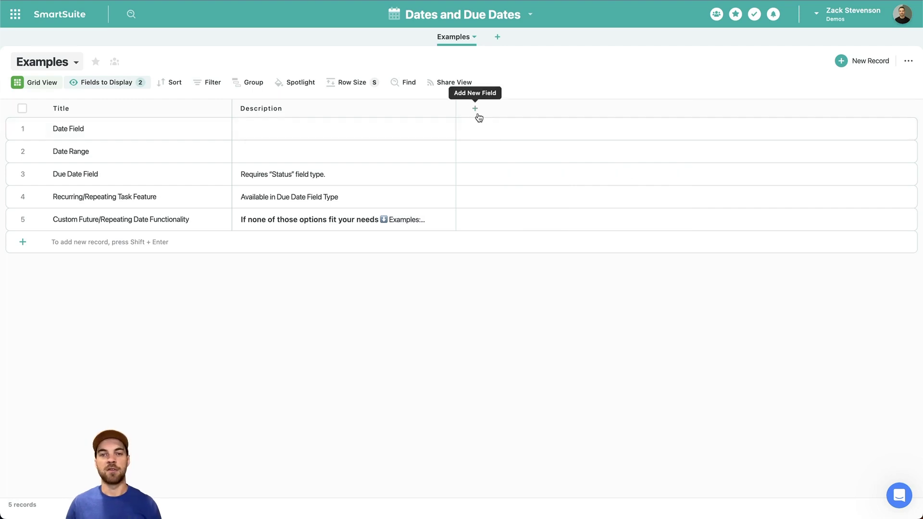
Step: Add a Due Date field to the table without choosing a linked status field
click(478, 112)
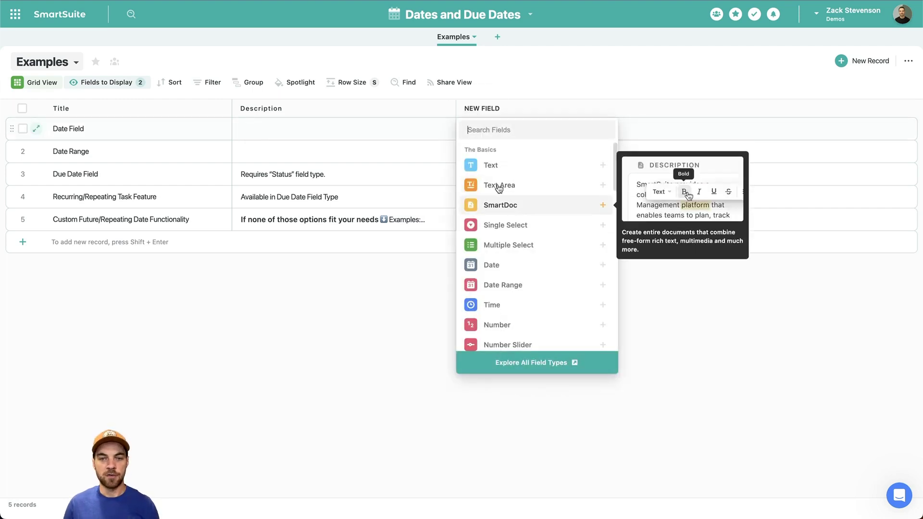
text(due)
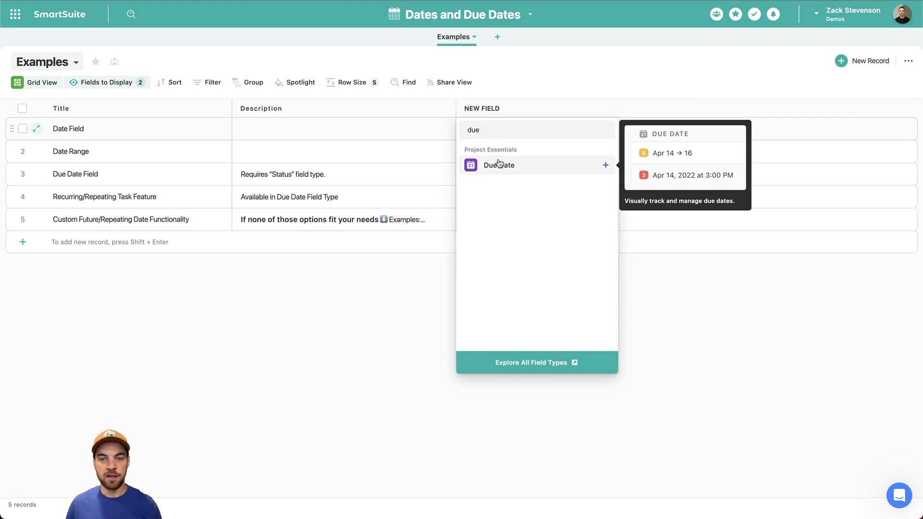
click(502, 167)
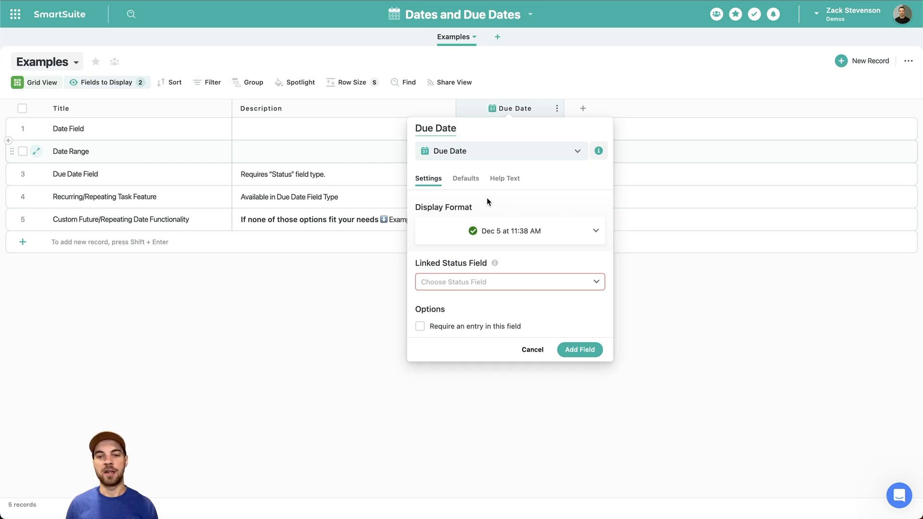
click(574, 350)
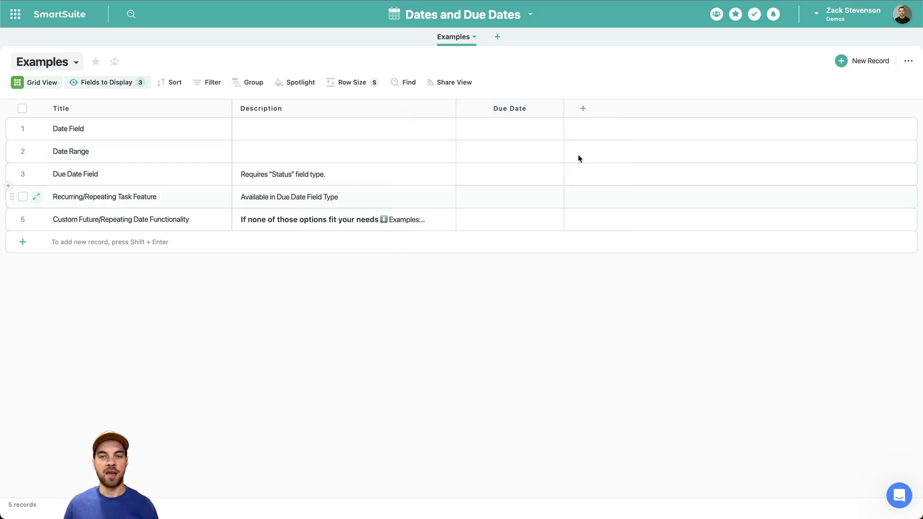
Step: Add a Status field and save the Due Date field with Status as its linked status field
click(583, 109)
text(sta)
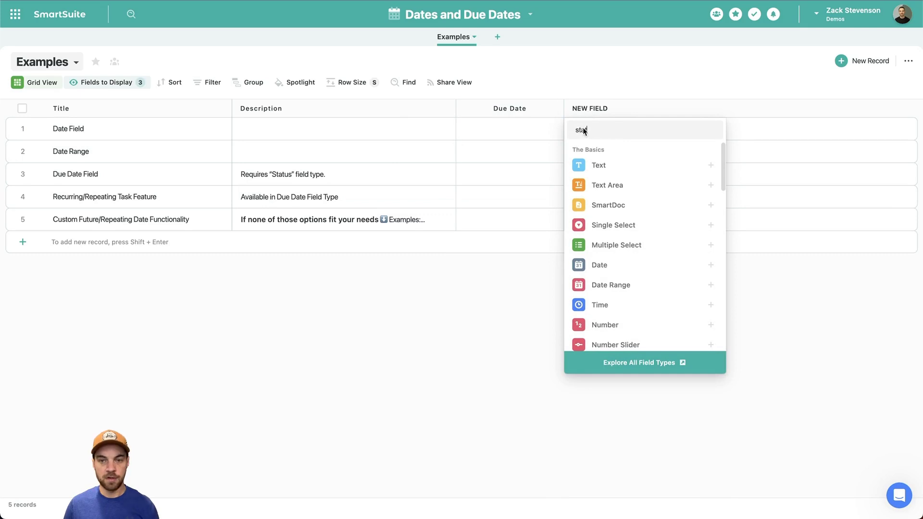
click(645, 165)
click(680, 430)
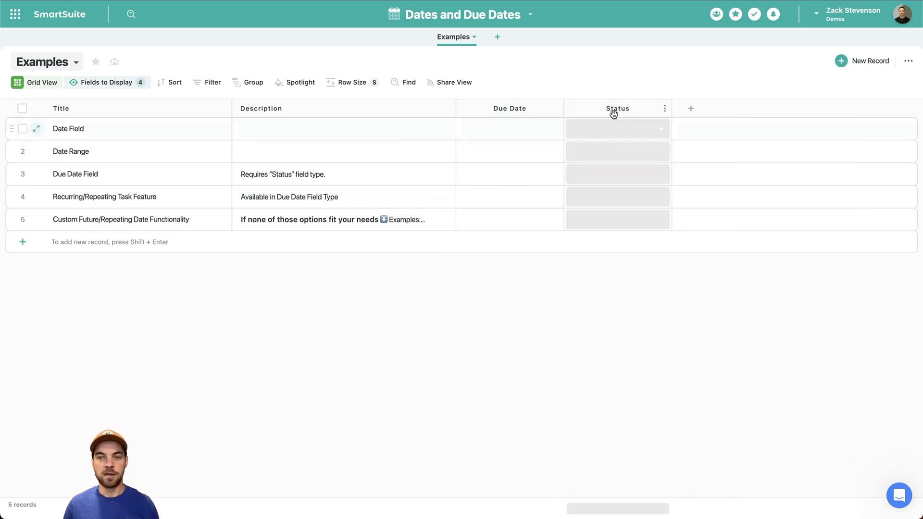
click(514, 109)
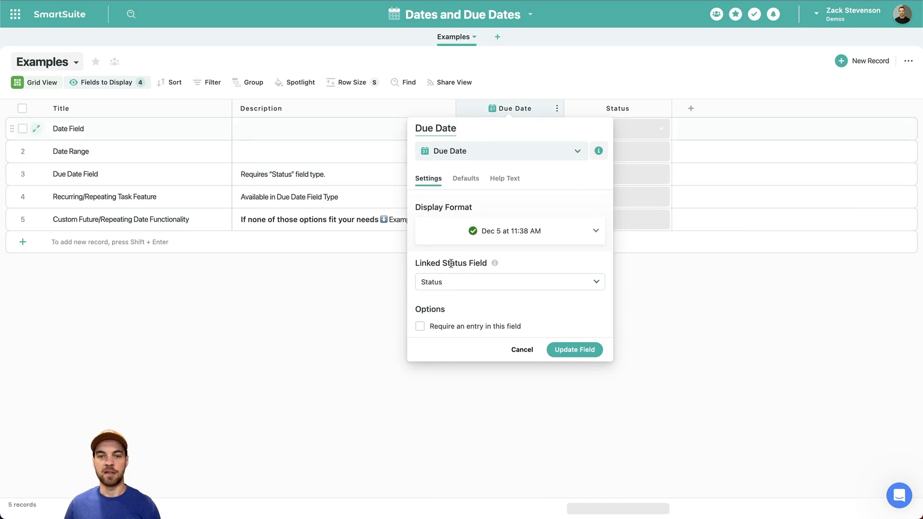
click(572, 350)
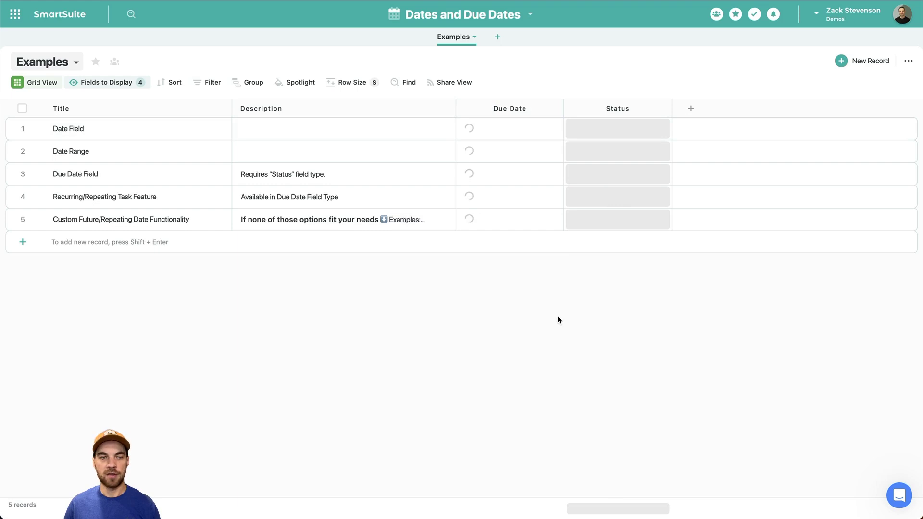
Step: Give the Due Date Field record a due date of December 7, 2023 and set its status to Complete
click(509, 174)
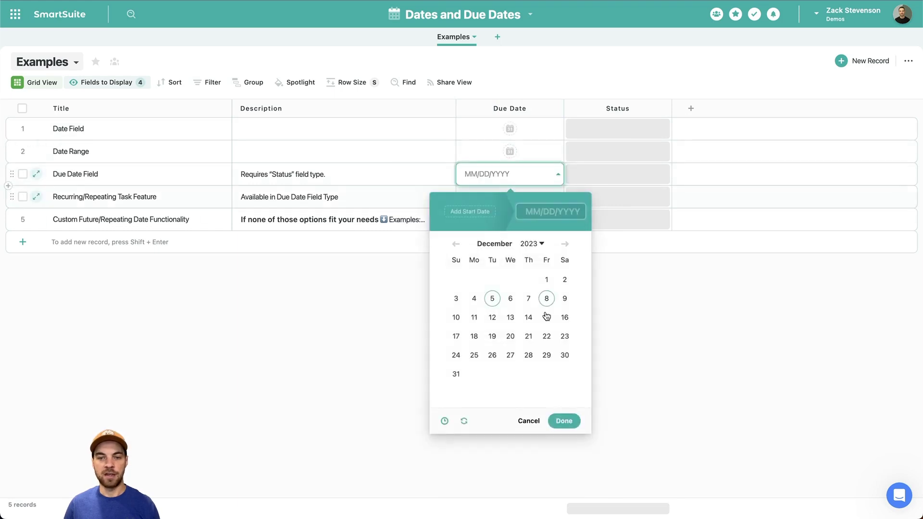
click(529, 308)
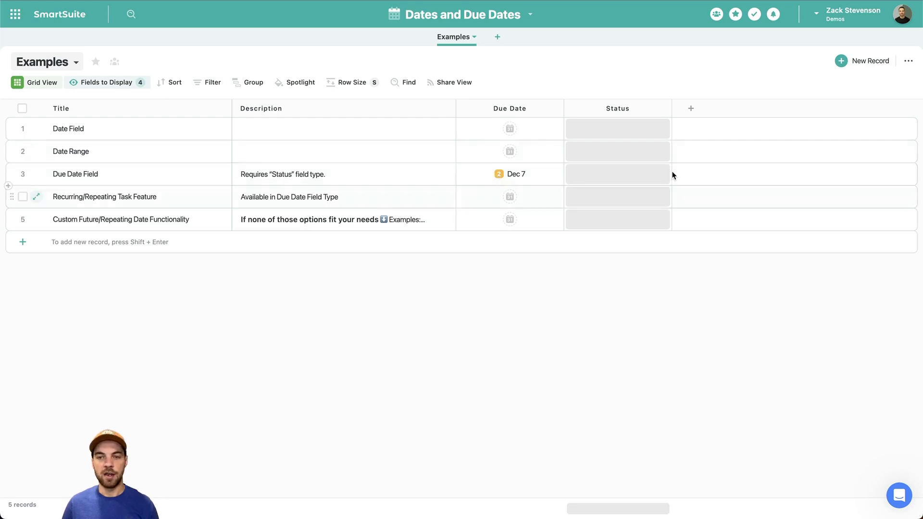
click(663, 179)
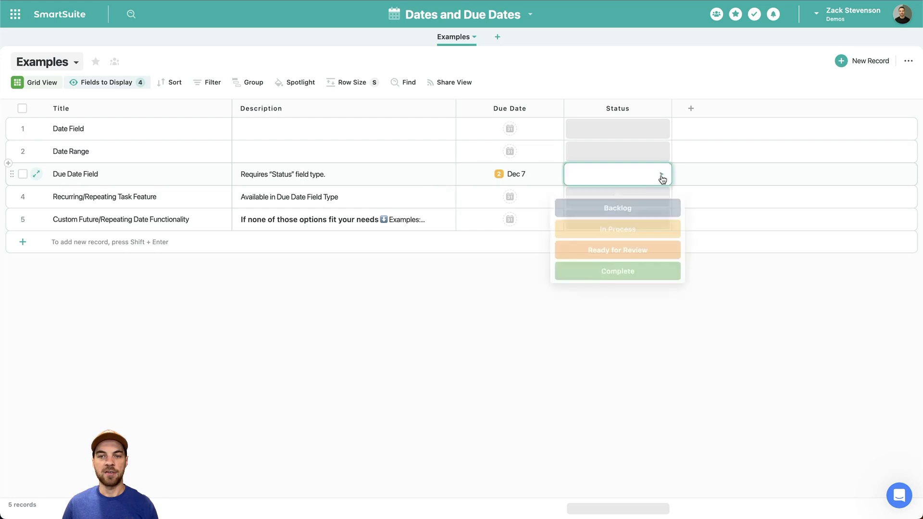
click(625, 269)
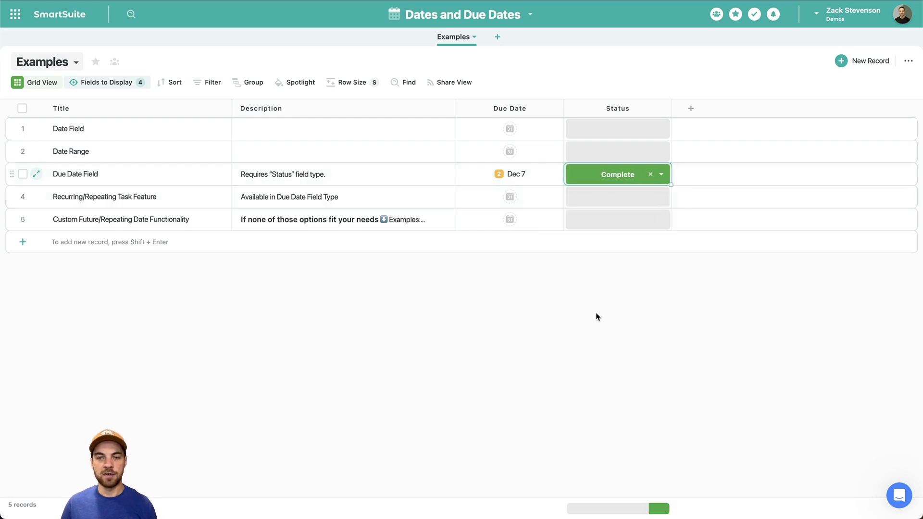
mouse_move(498, 180)
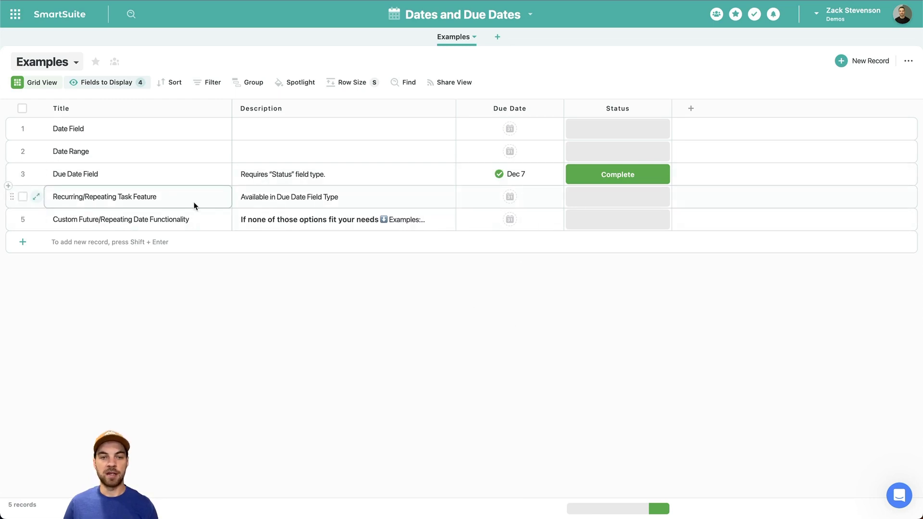
Step: Turn on the repeating task option in the due date of the Recurring/Repeating Task Feature record
click(558, 199)
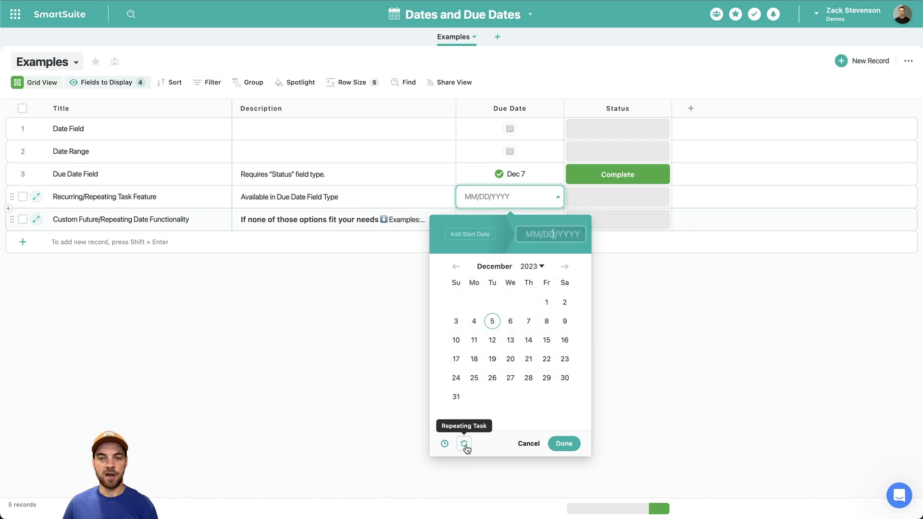
click(465, 446)
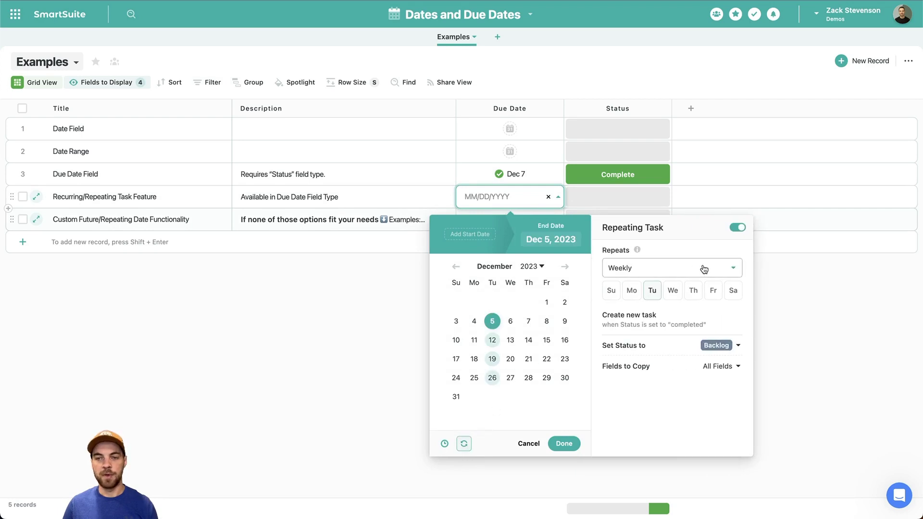
click(737, 229)
click(737, 230)
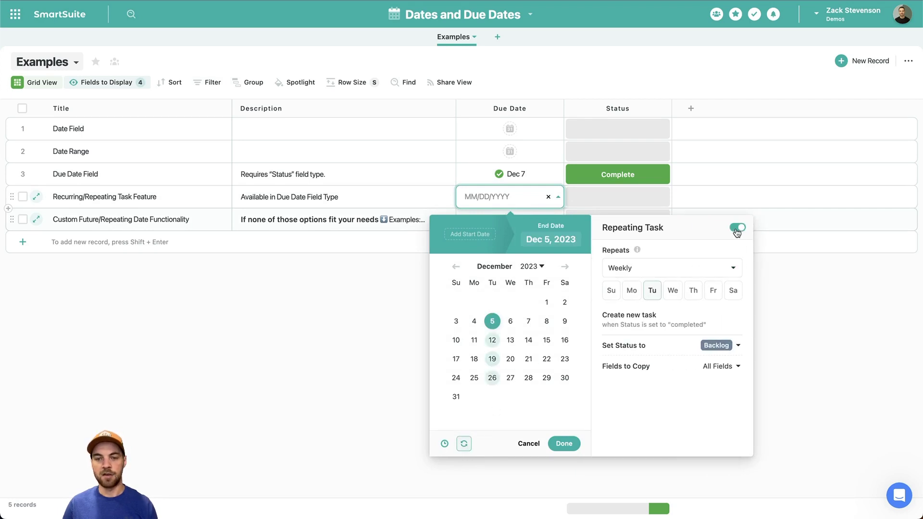
Step: Set the task to repeat Monthly with the Same day each month option
click(624, 272)
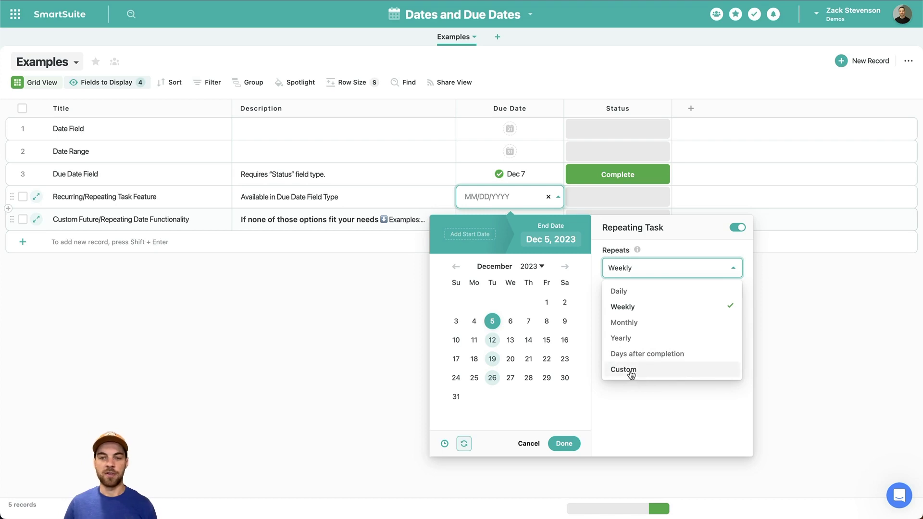
click(636, 420)
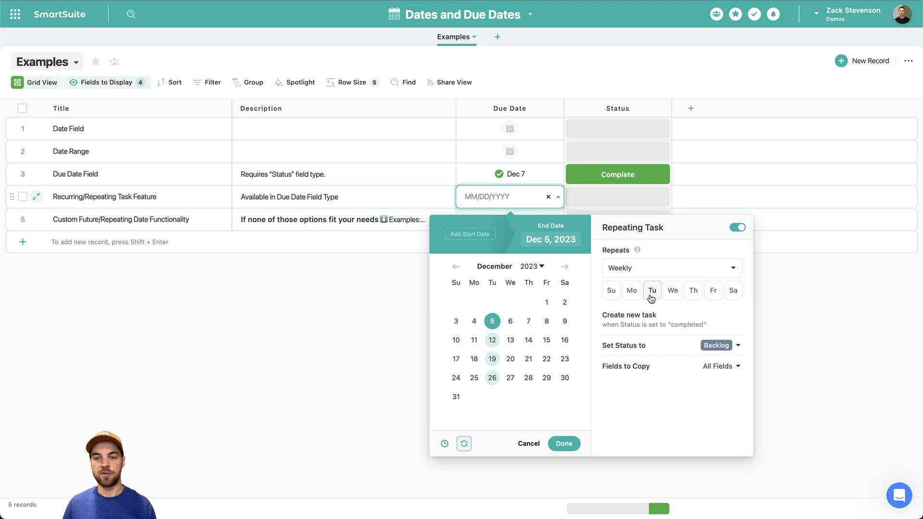
click(648, 275)
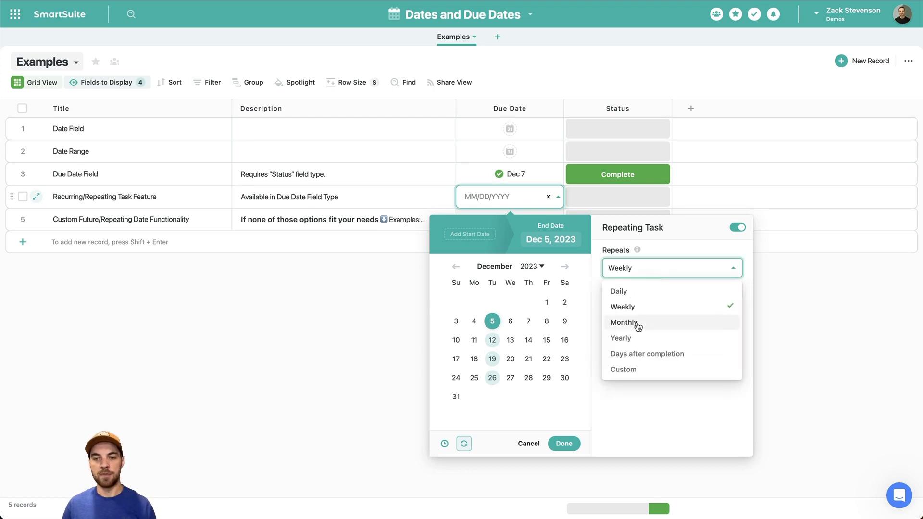
click(638, 324)
click(670, 292)
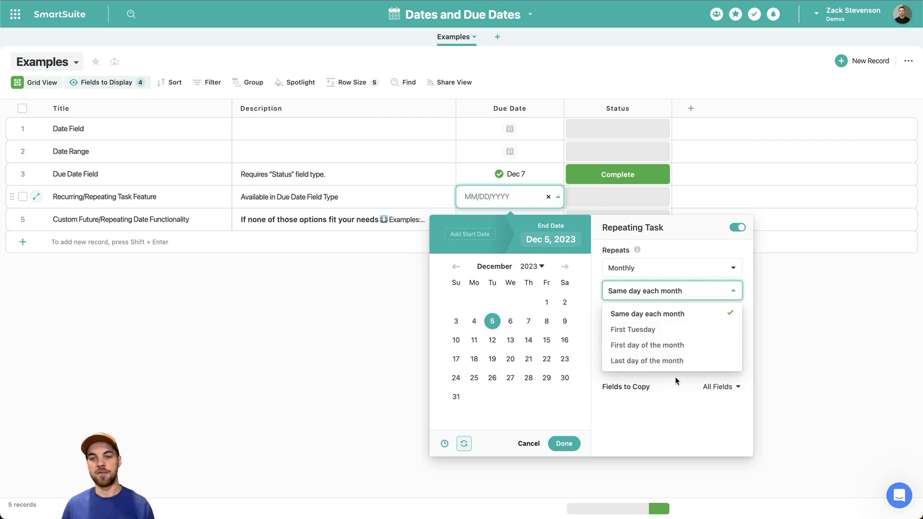
click(670, 408)
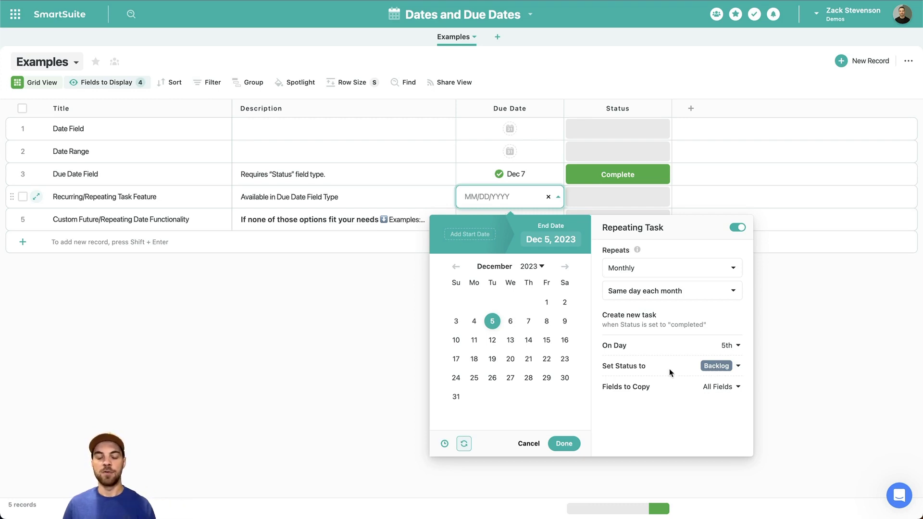
Step: Review the Set Status to and Fields to Copy options of the repeating task, and close the due date settings without saving
click(738, 367)
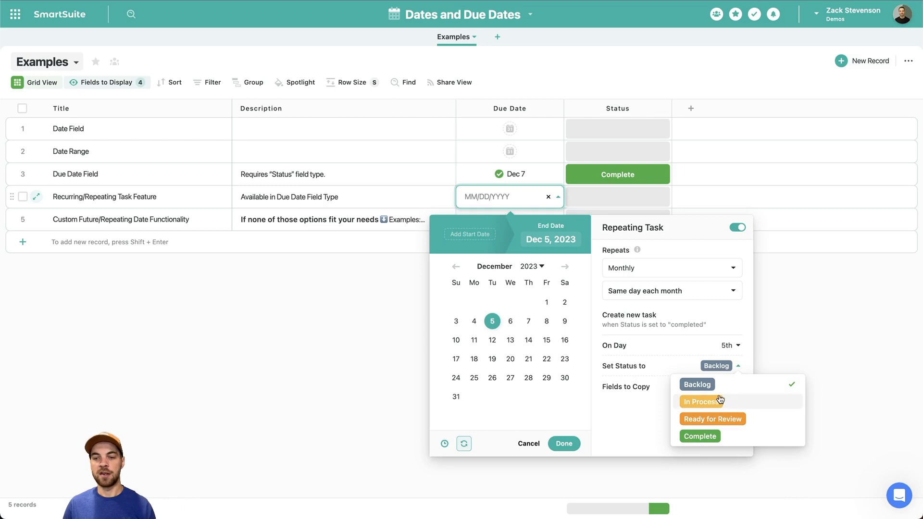
click(631, 428)
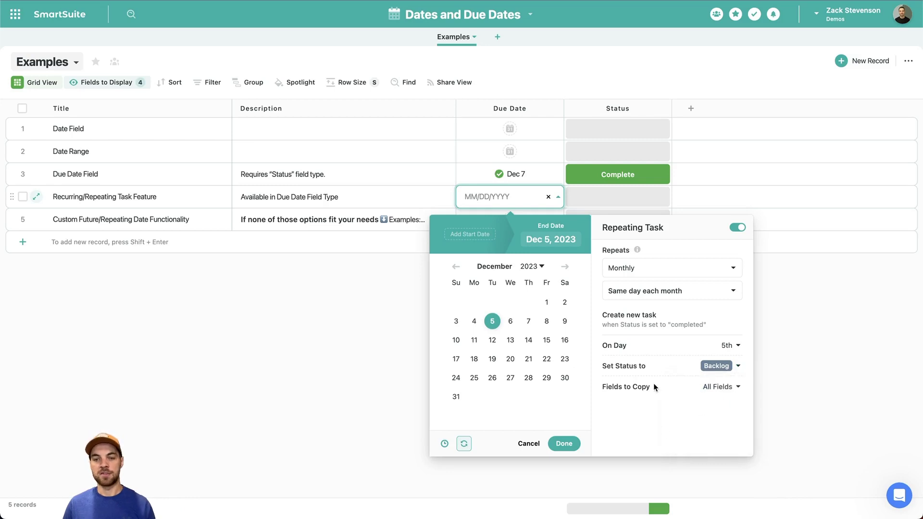
click(725, 392)
click(629, 422)
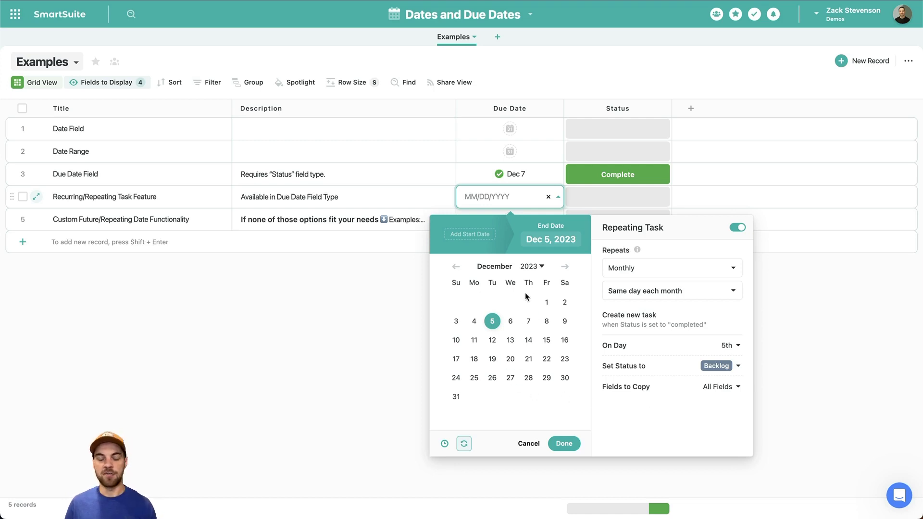
click(528, 444)
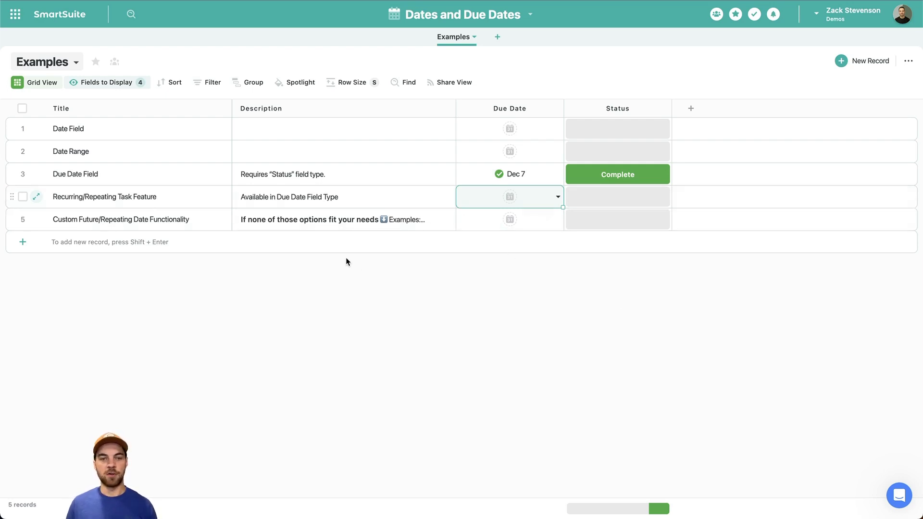
Step: Read the full description of the Custom Future/Repeating Date Functionality record and close it
click(310, 219)
click(450, 222)
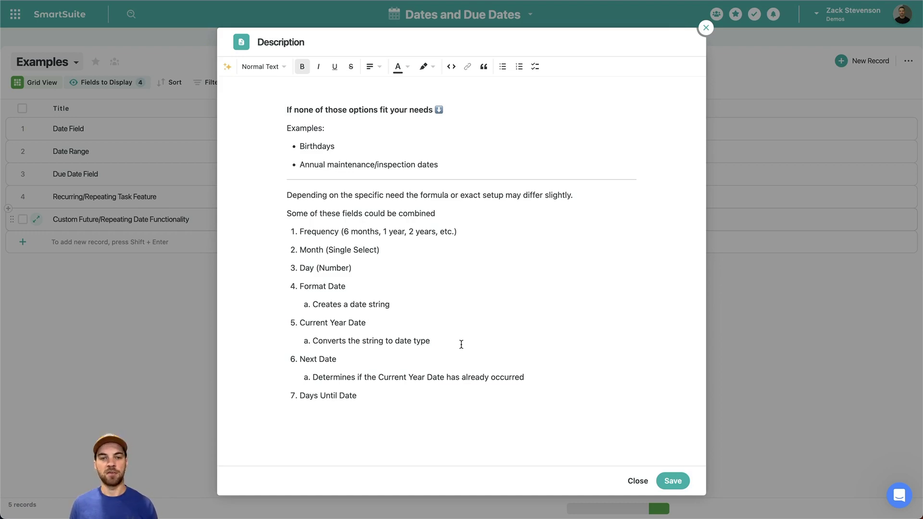
click(672, 481)
click(498, 368)
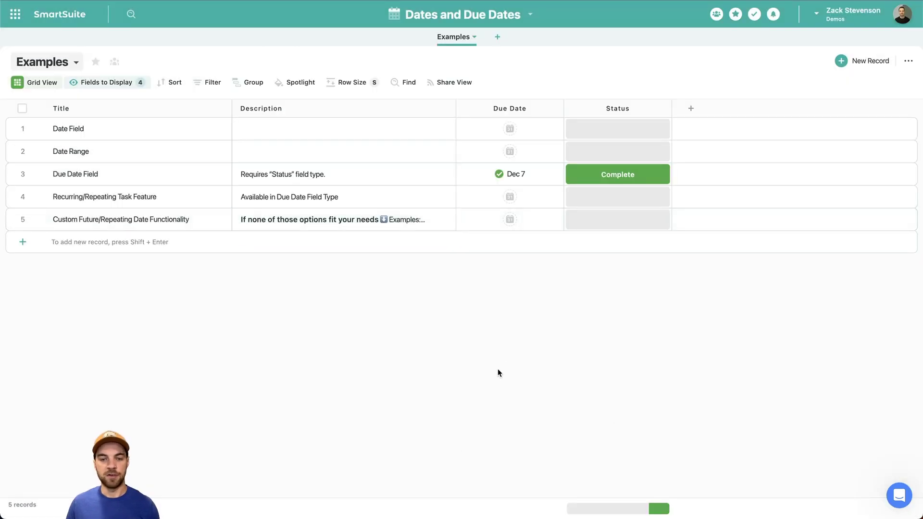
Step: Start a new Single Select field after the Status column and name it Frequency
click(693, 110)
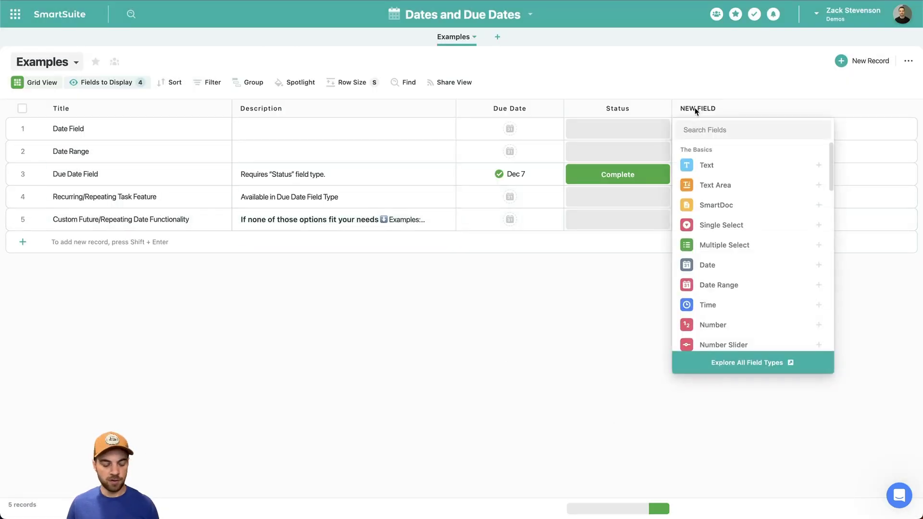
text(single)
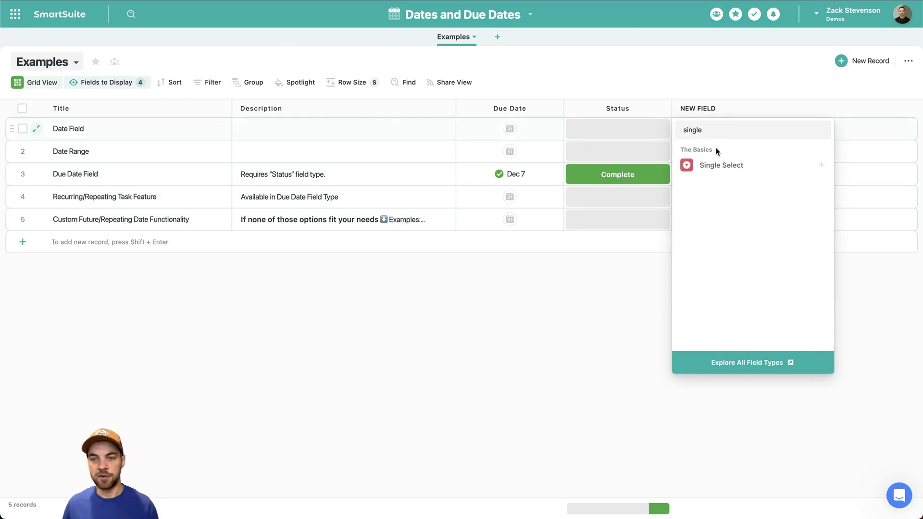
click(720, 174)
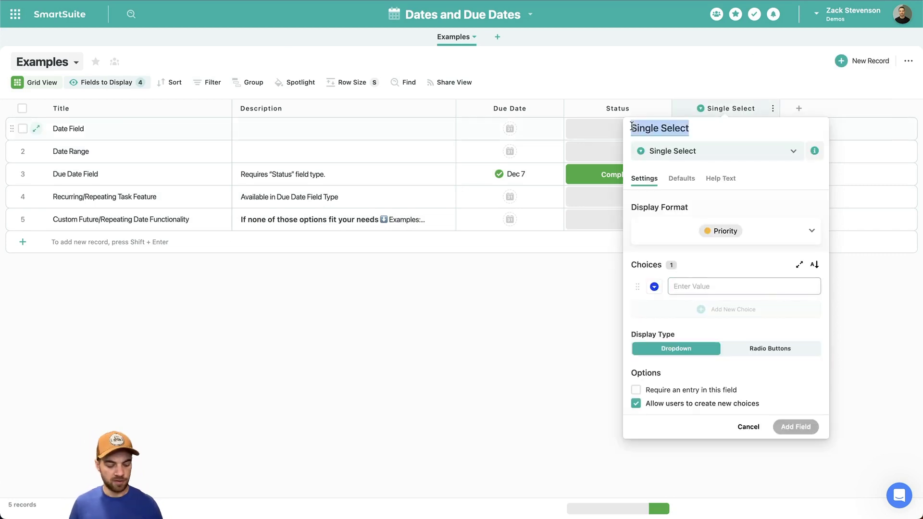
text(Frequency)
Step: Enter 1 year and 2 years as the choices of the Frequency field
click(712, 287)
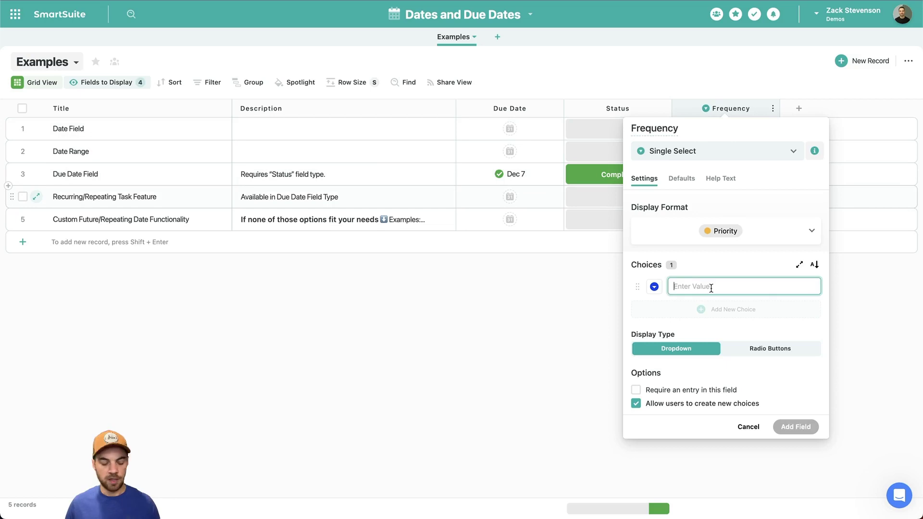
text(1 year)
key(Return)
text(2)
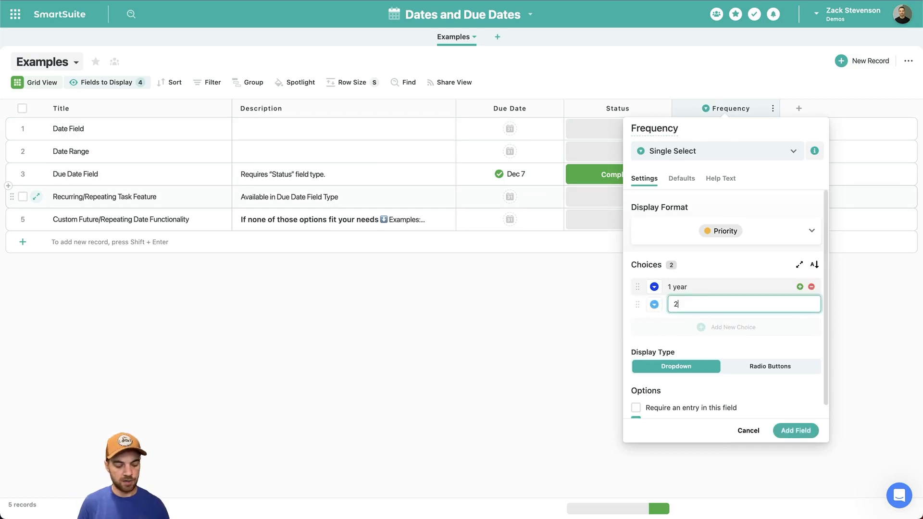
text( years)
Step: Include values in the Frequency choice list, giving 1 year the value 12 and 2 years the value 24
scroll(791, 282, down, 1)
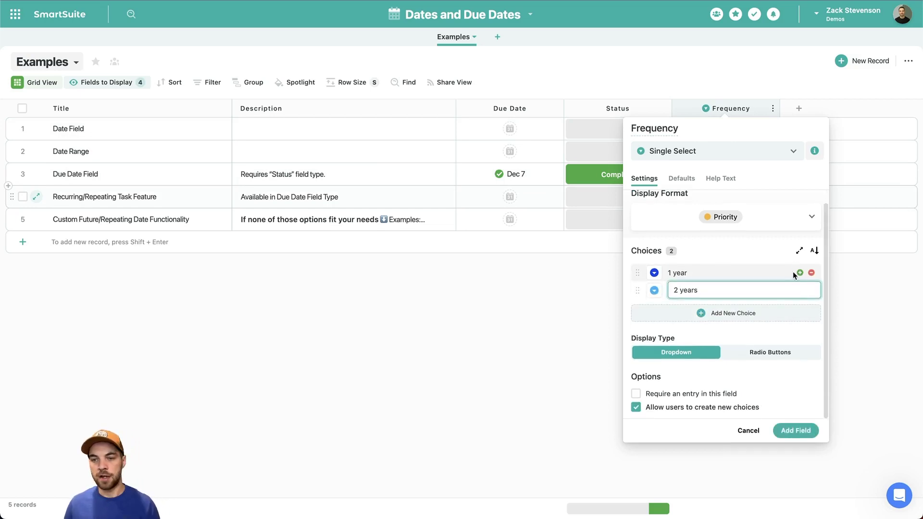
click(799, 252)
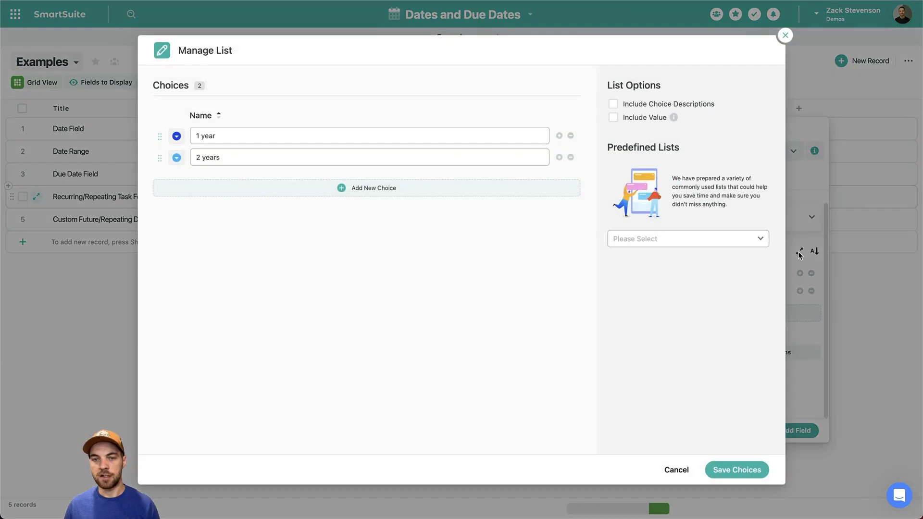
click(613, 118)
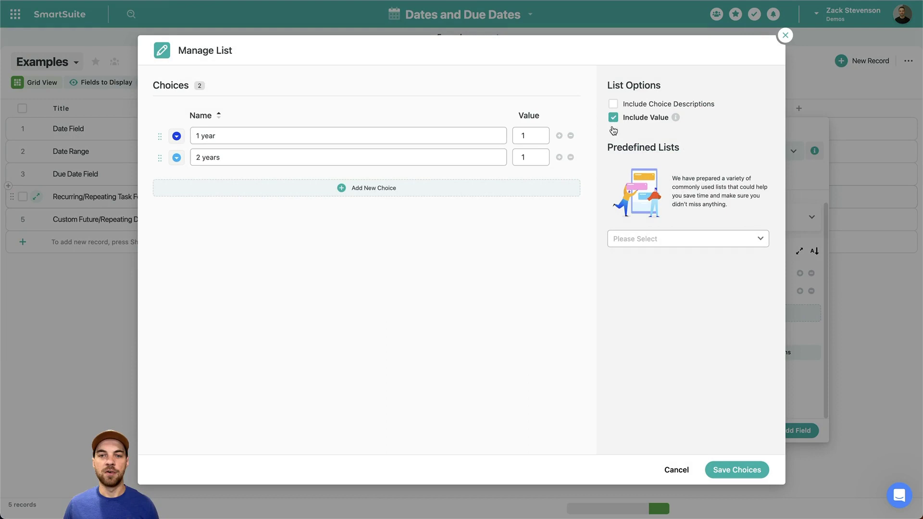
click(536, 136)
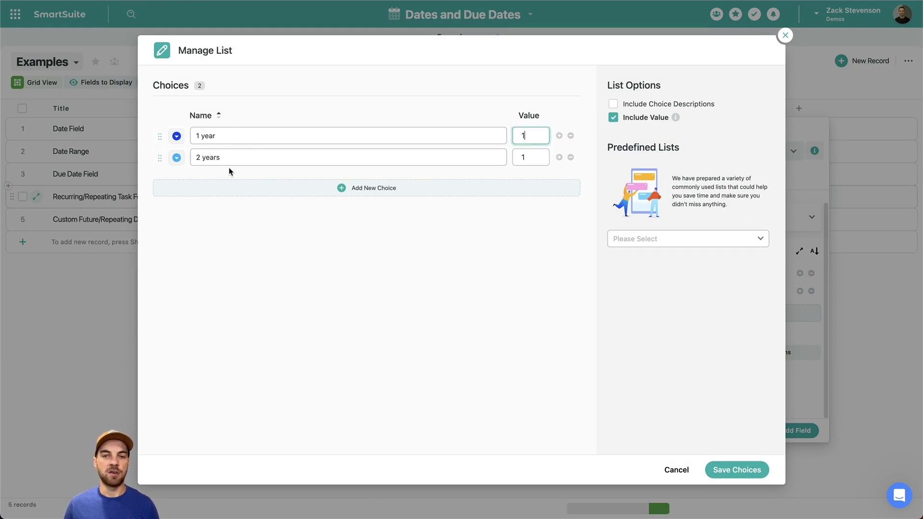
text(2)
click(540, 160)
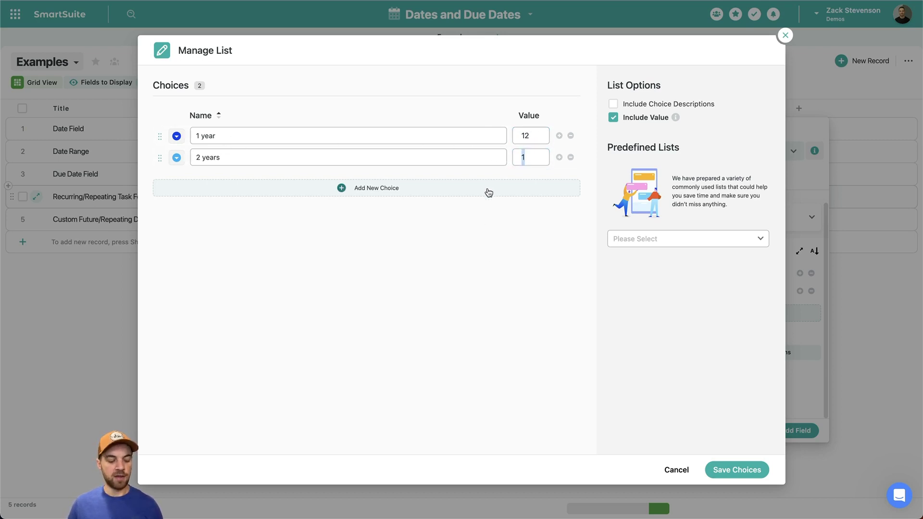
text(24)
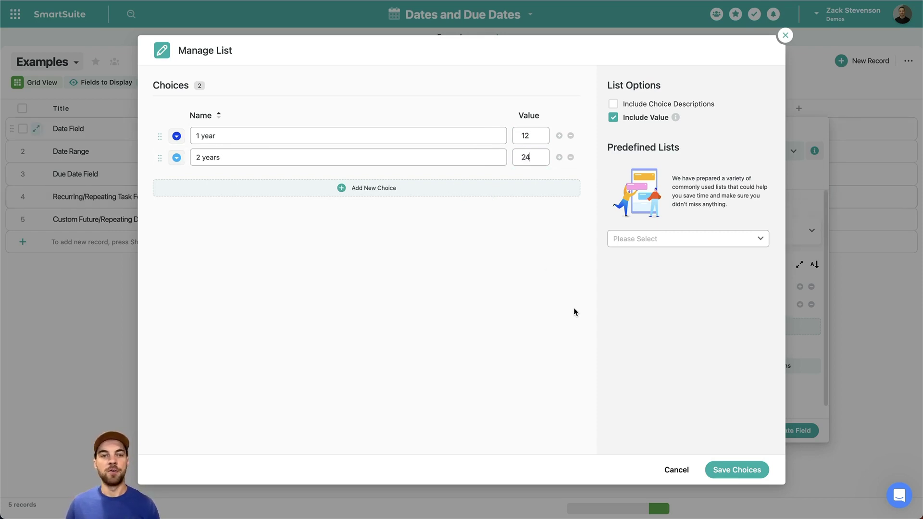
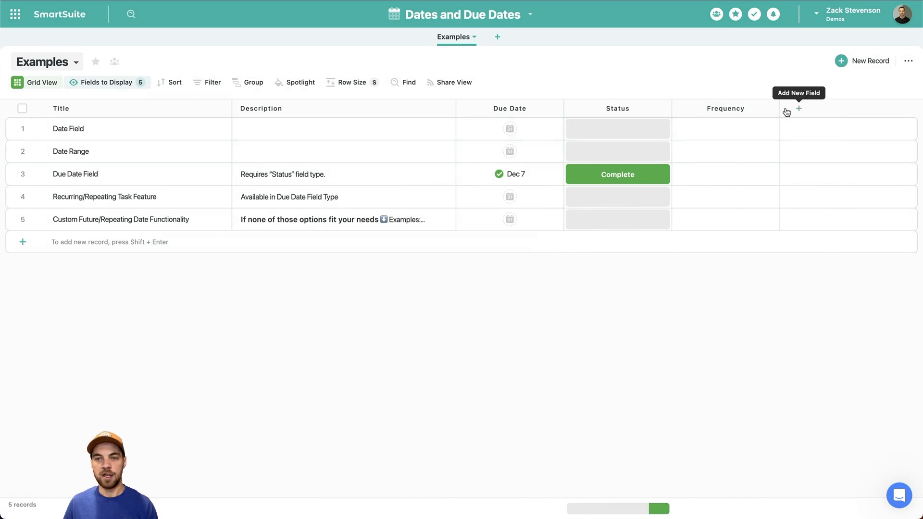
Step: Add a new record titled Tool at the end of the Examples table
click(770, 134)
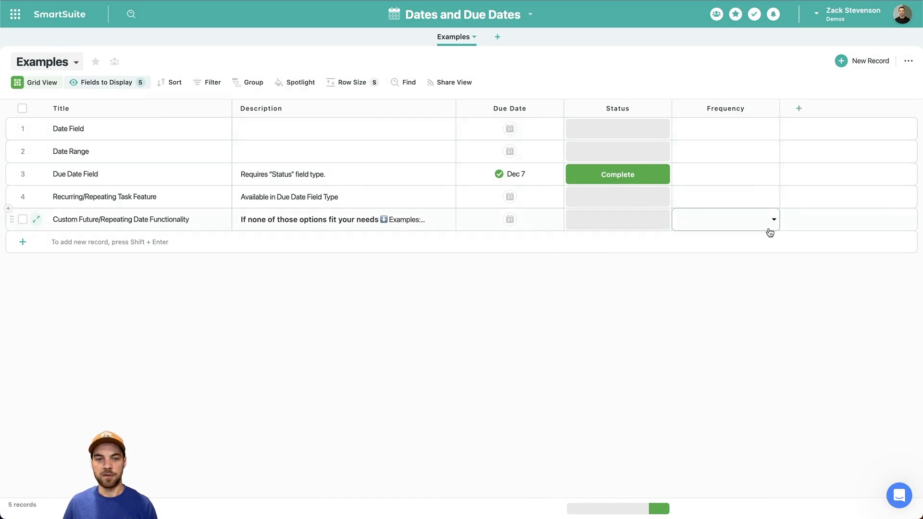
click(22, 245)
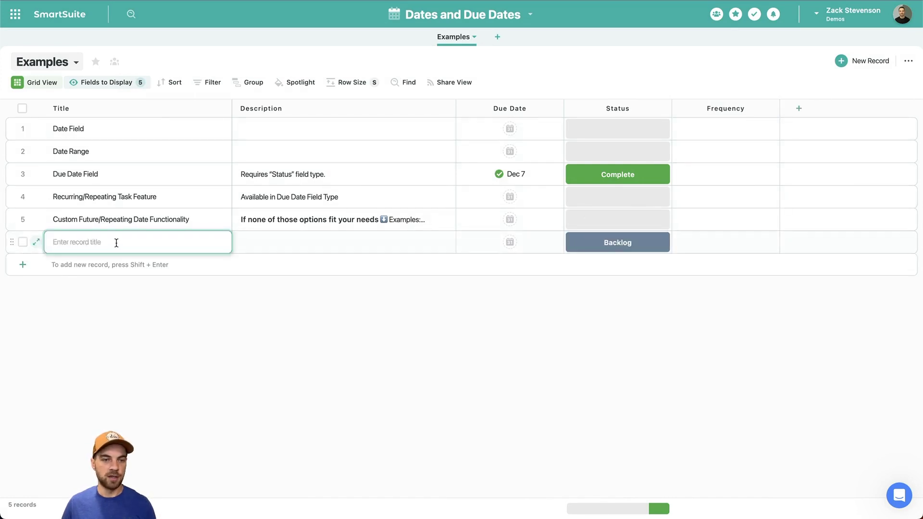
text(Tool)
key(Return)
Step: Delete the Due Date and Status fields from the Examples table
click(557, 108)
click(540, 380)
click(517, 314)
click(515, 109)
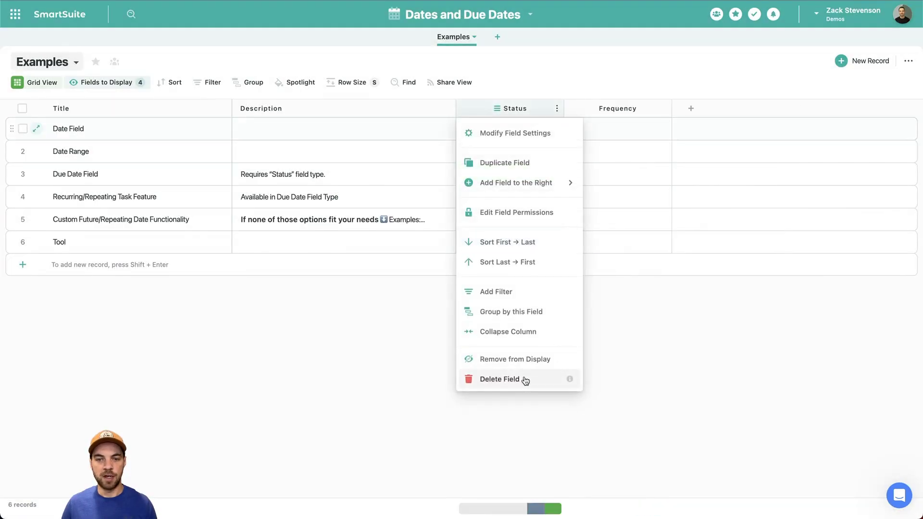
click(526, 379)
click(488, 316)
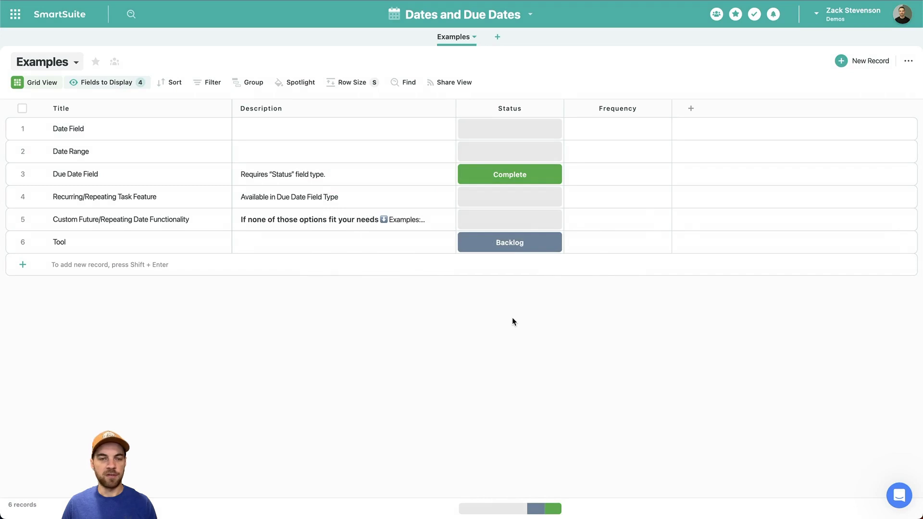
Step: Set the Tool record's Frequency to 1 year and narrow the Frequency column slightly
click(524, 243)
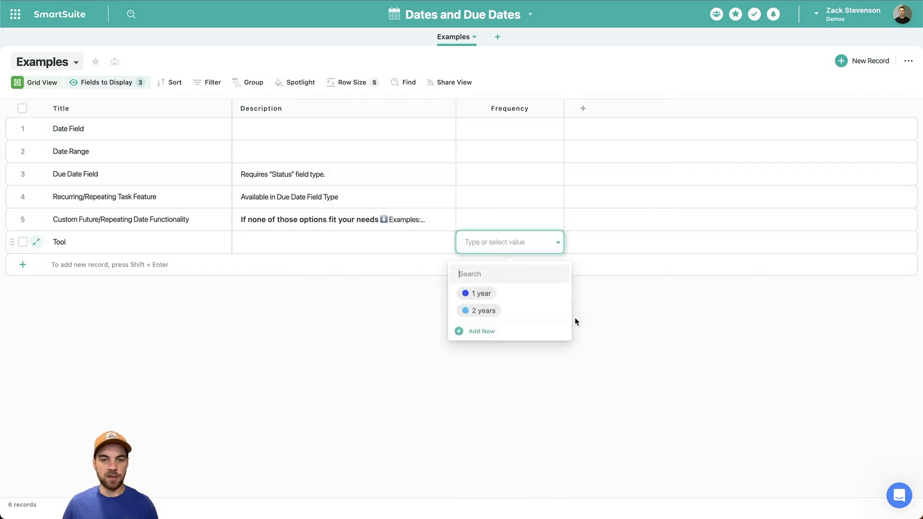
click(484, 291)
click(350, 347)
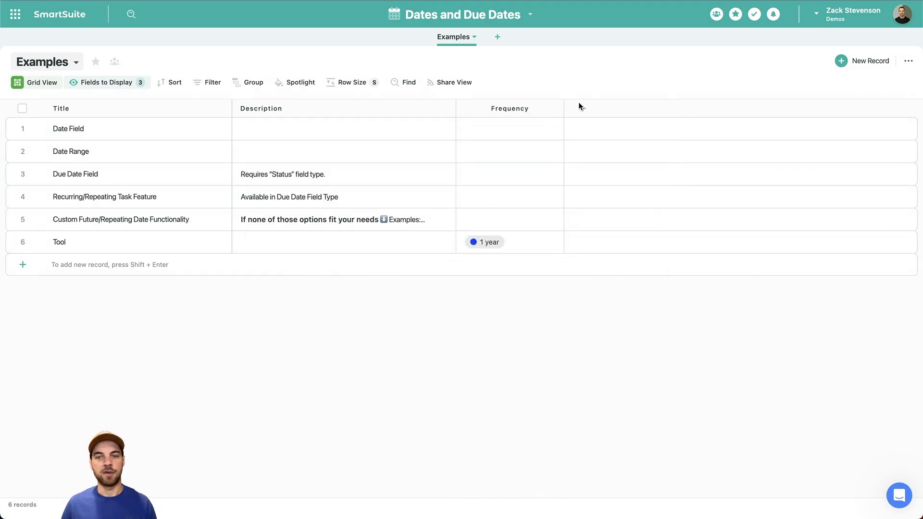
drag(564, 109, 544, 108)
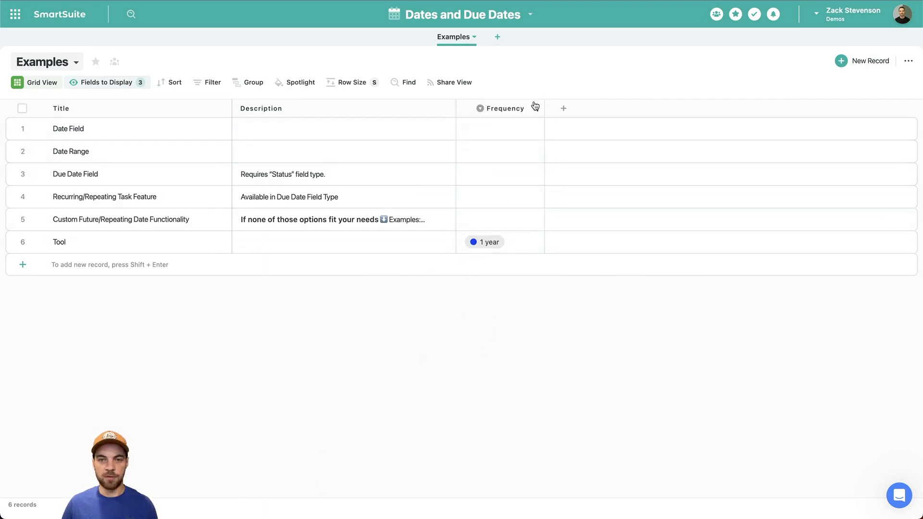
Step: Start a new Single Select field after the Frequency column and name it Month
click(564, 111)
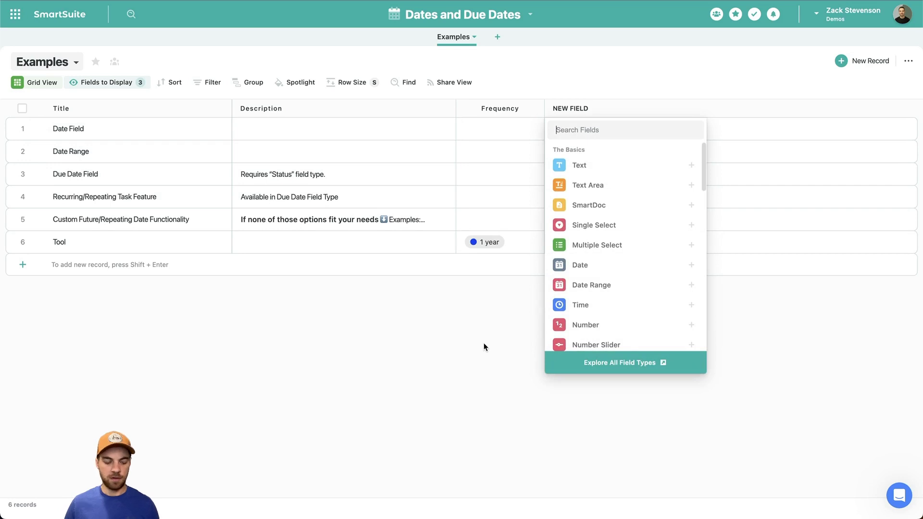
text(single)
key(Return)
text(Month)
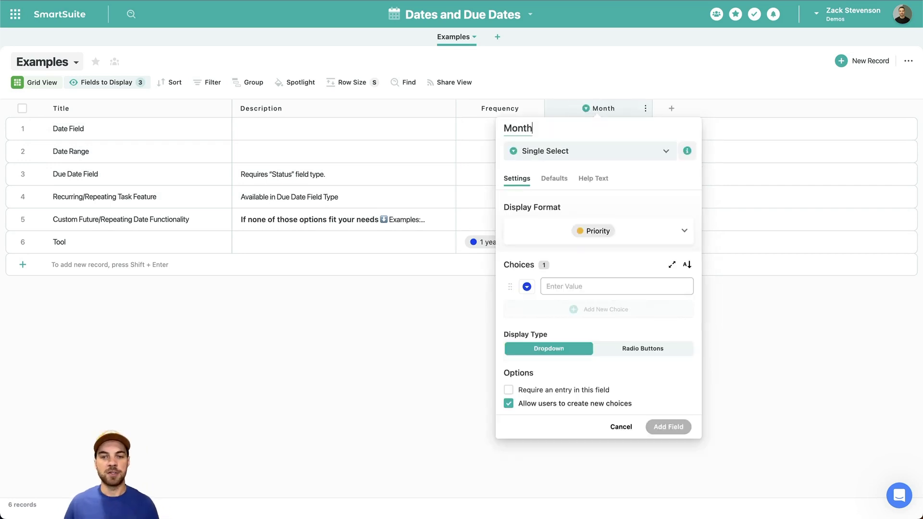
Step: Import the predefined Months of the Year list as the Month field's choices
click(672, 265)
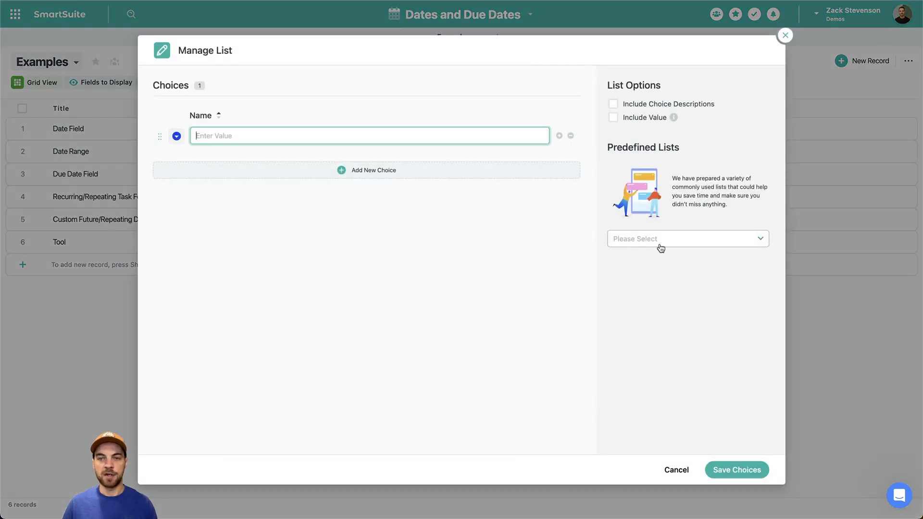
click(645, 239)
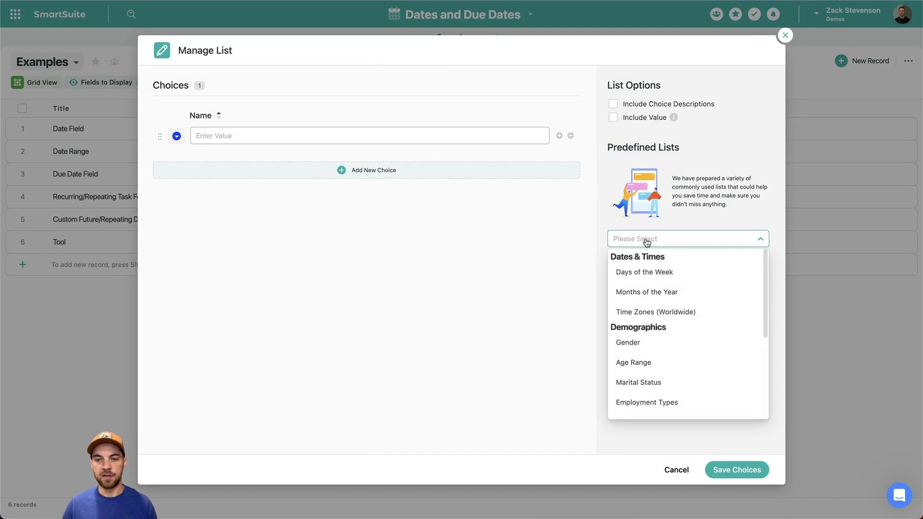
click(668, 292)
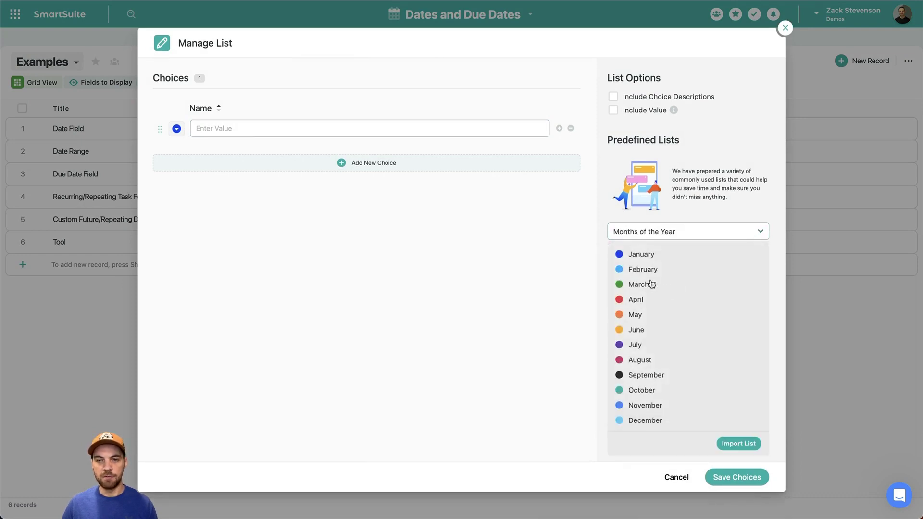
click(747, 443)
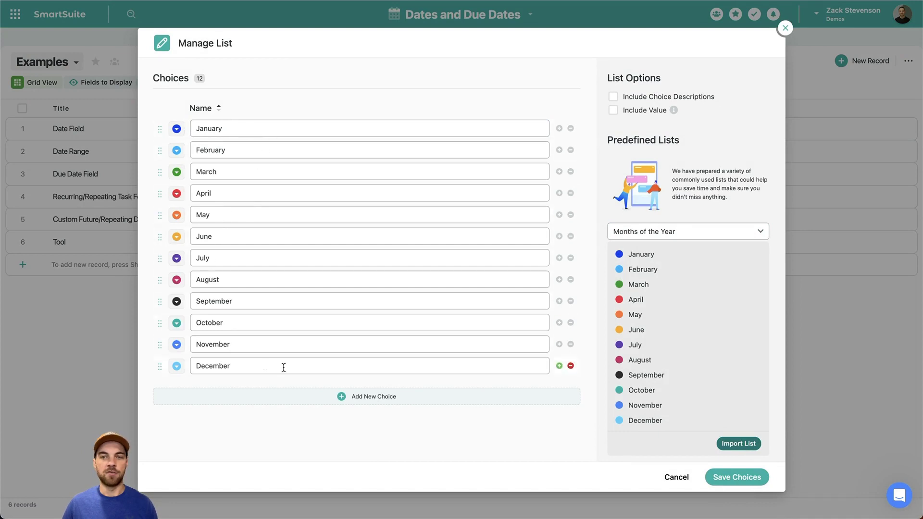
Step: Include values numbered 1 to 12 for January through December, save the choices and add the Month field to the table
click(613, 110)
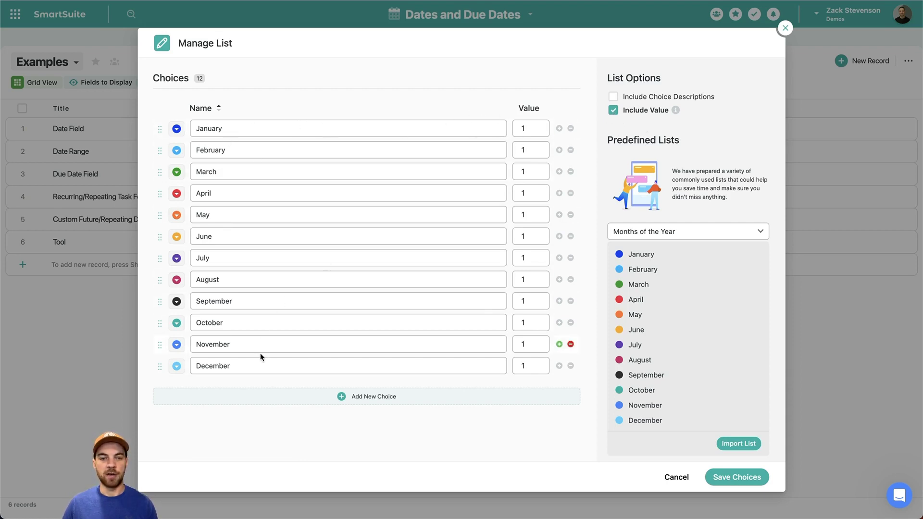
click(533, 128)
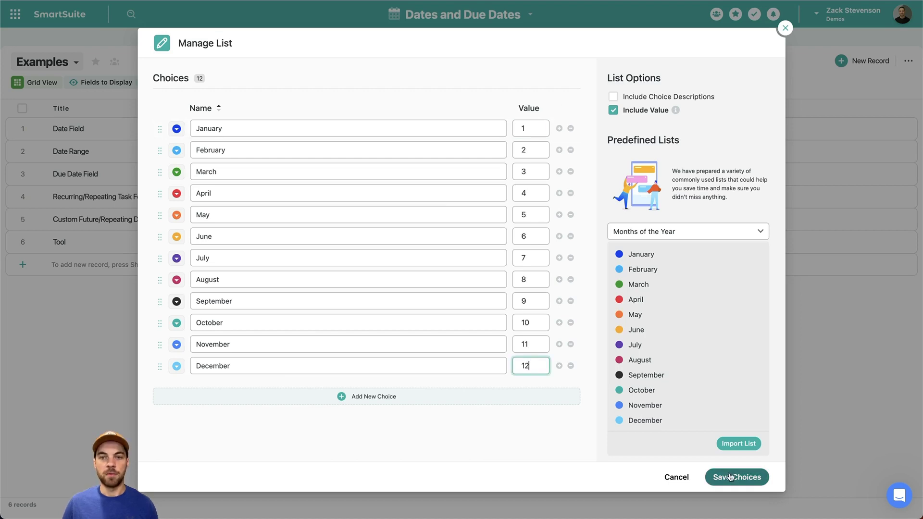
click(733, 478)
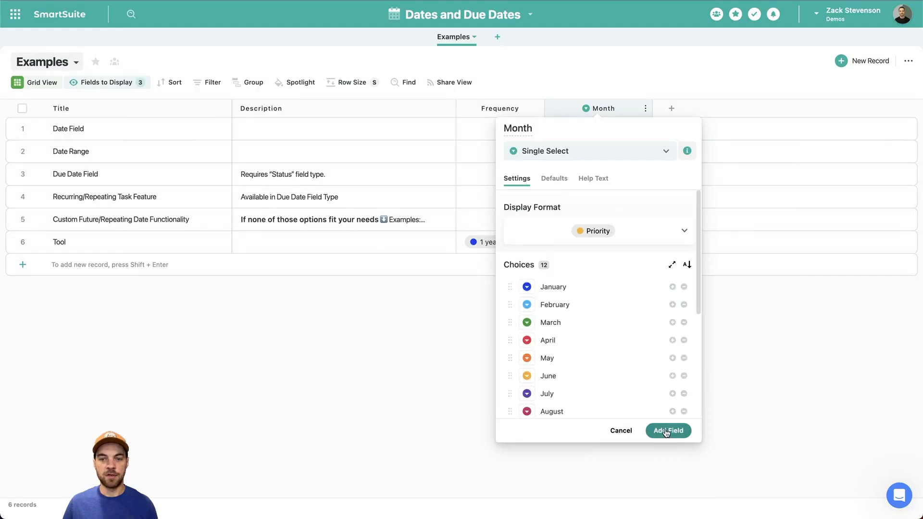
click(666, 431)
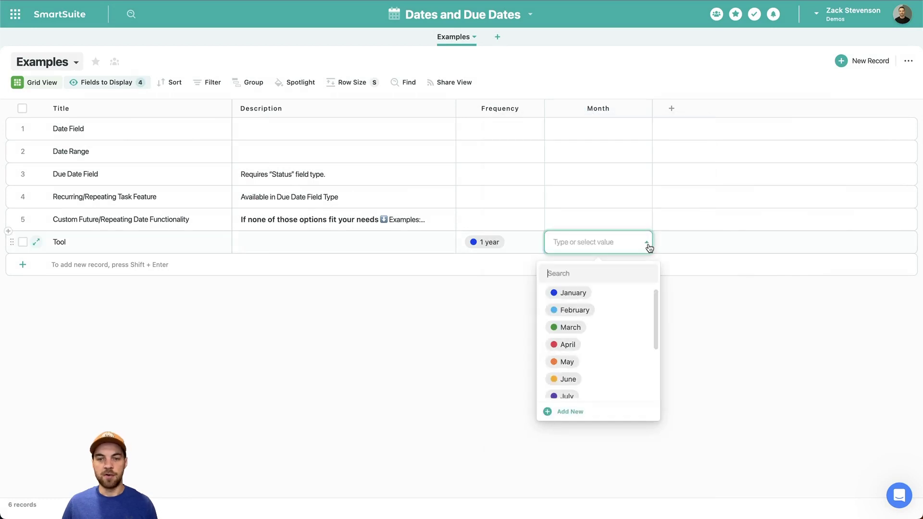
Step: Set the Tool record's Month to September and narrow the Month column slightly
scroll(645, 319, down, 3)
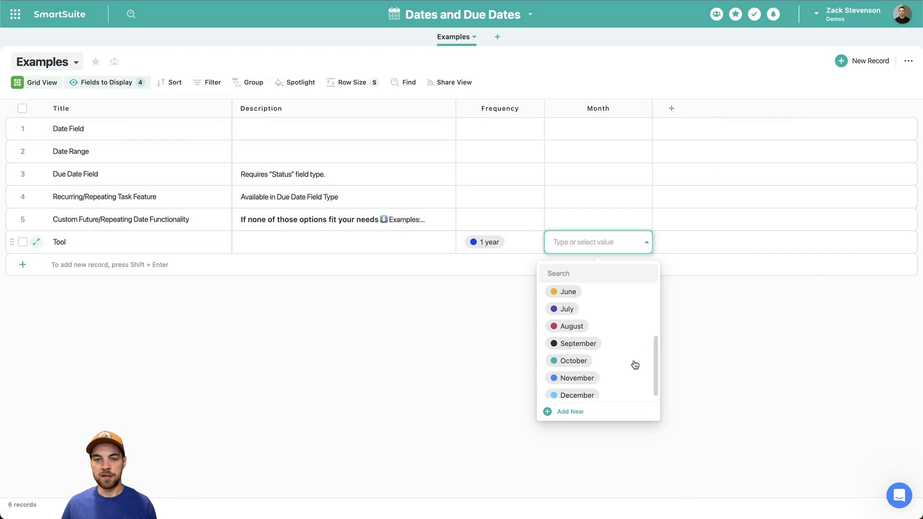
click(599, 346)
click(596, 352)
drag(651, 108, 646, 108)
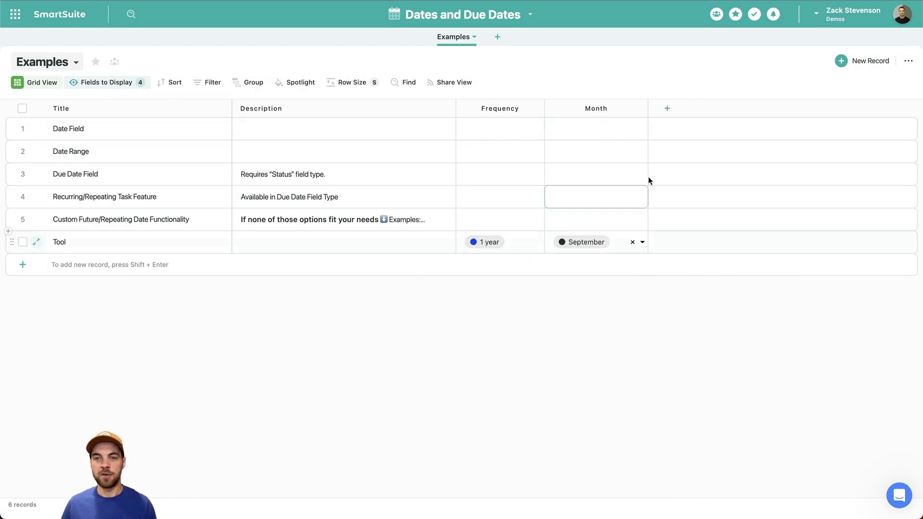
Step: Add a Number field named Day after the Month column, with the thousands separator turned off
click(667, 108)
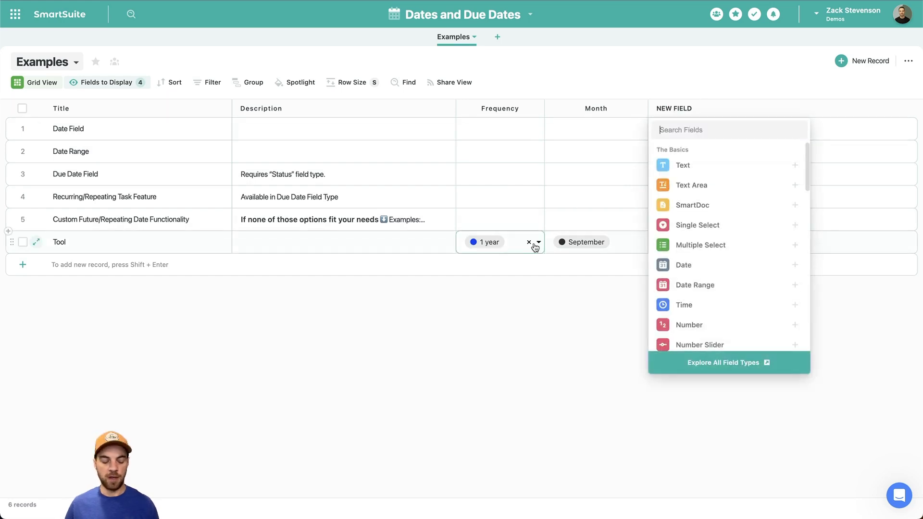
text(number)
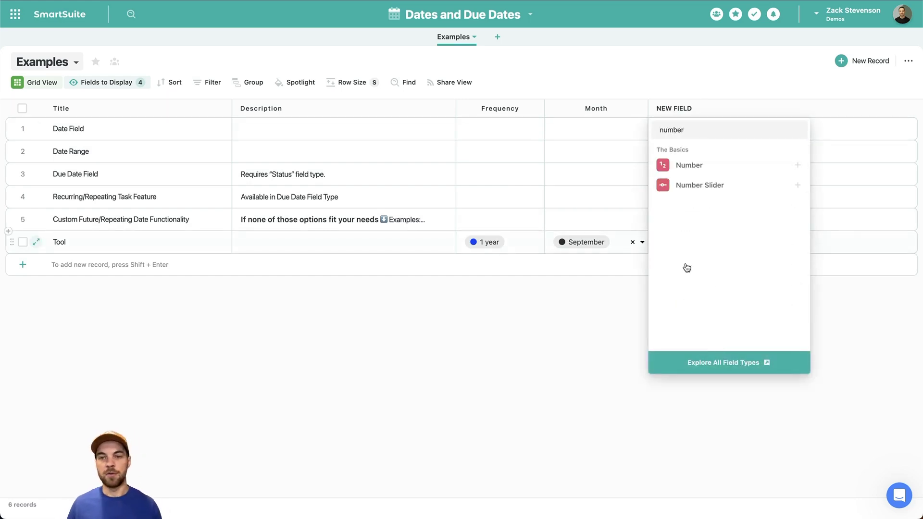
click(691, 165)
click(612, 378)
double_click(644, 127)
text(Day)
click(777, 407)
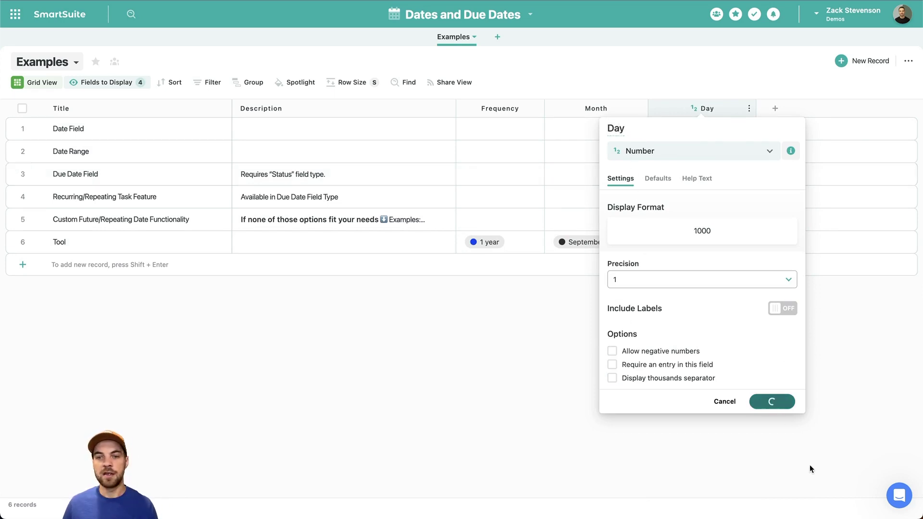
Step: Set the Tool record's Day to 5 and narrow the Day column
text(5)
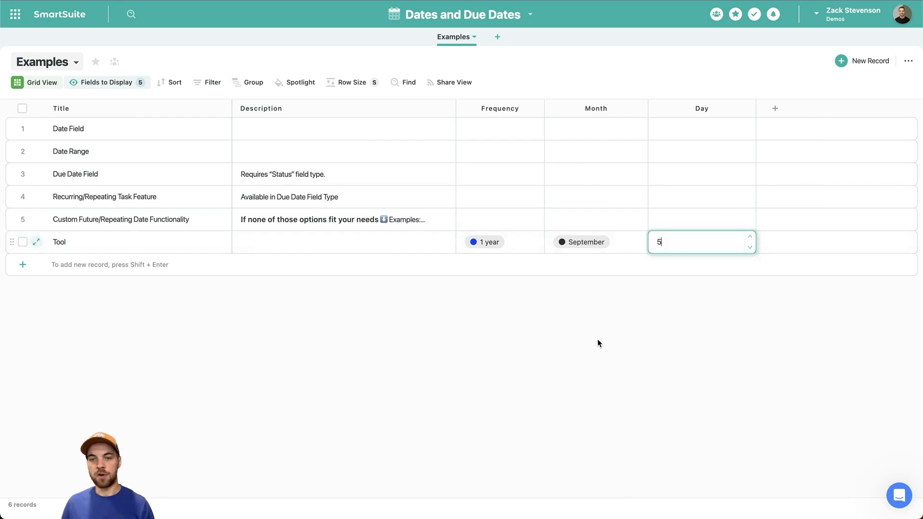
key(Return)
drag(756, 111, 719, 111)
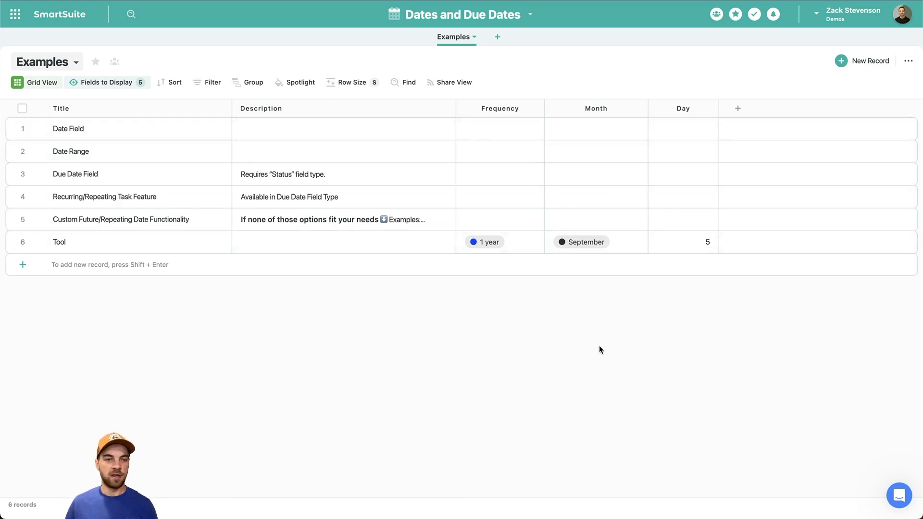
click(63, 237)
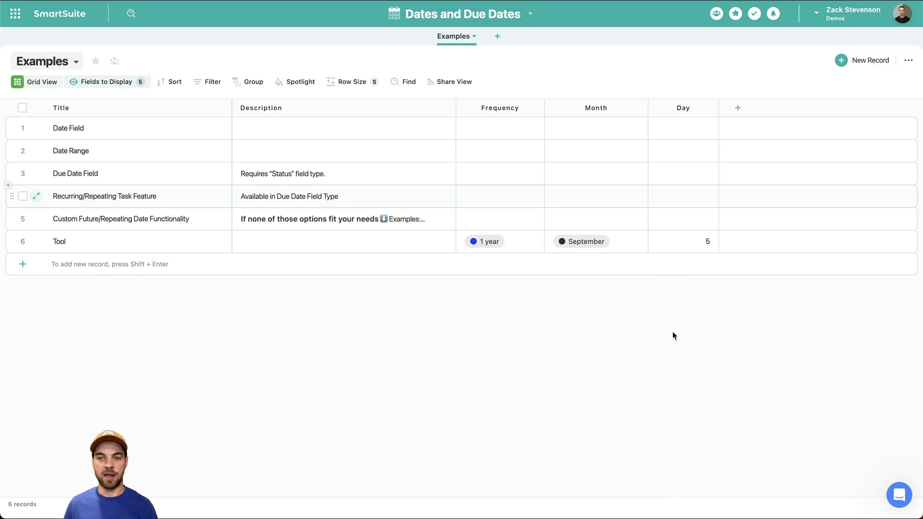
Step: Start a new Formula field after the Day column and insert the CONCAT function in its formula
click(738, 107)
text(form)
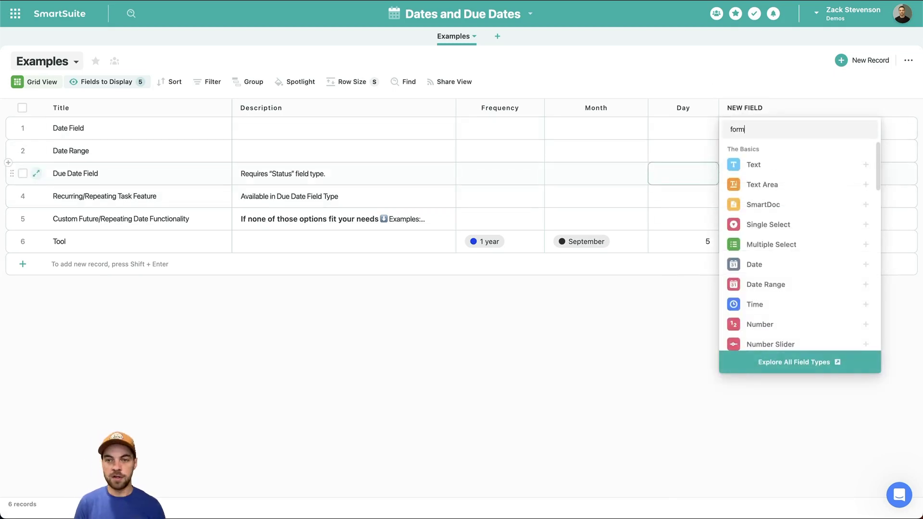
click(769, 164)
click(352, 337)
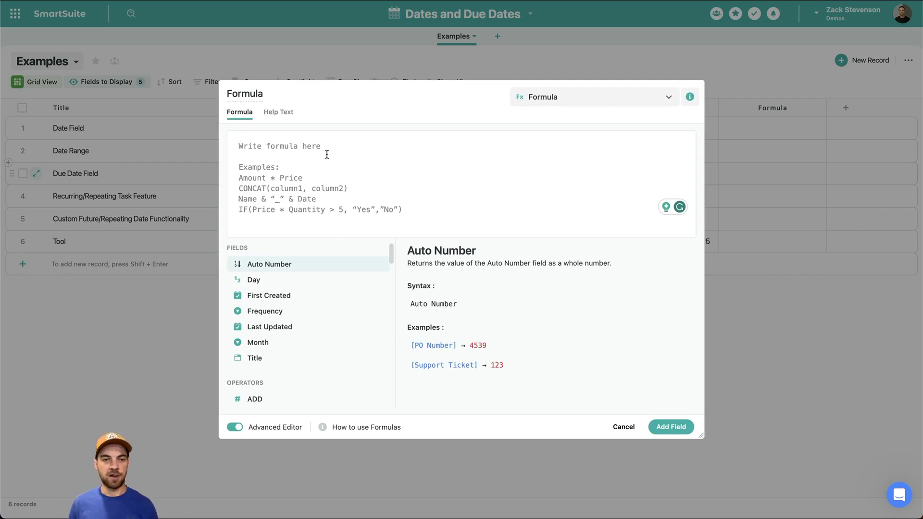
text(conc)
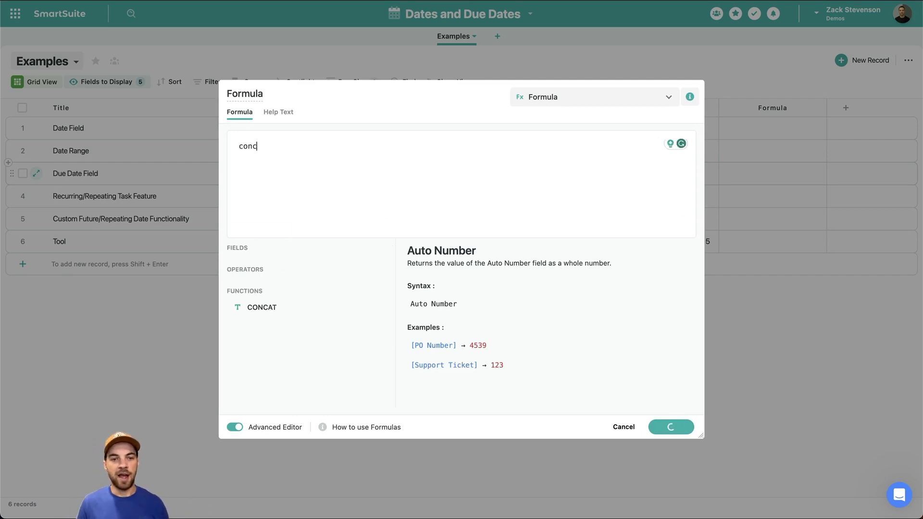
key(Return)
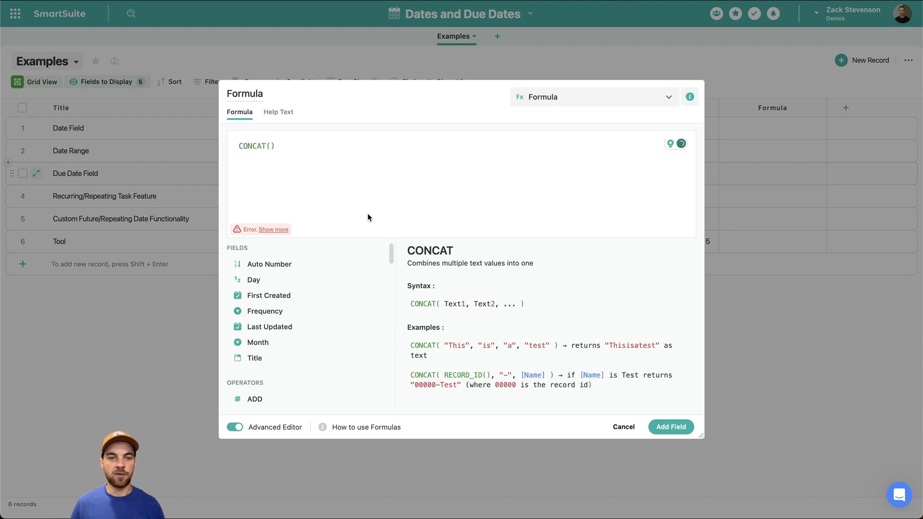
Step: Insert NUMERICVALUE([Month]) as the first argument of the CONCAT function
text(num)
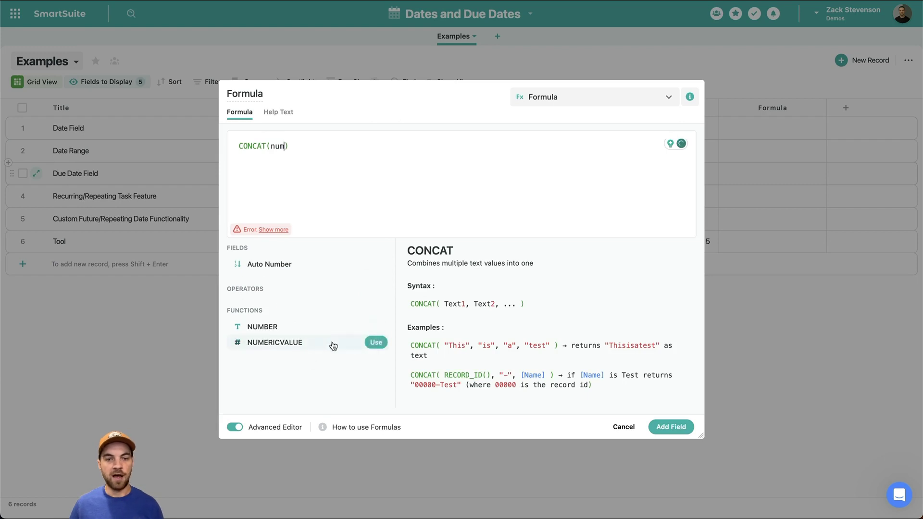
click(376, 342)
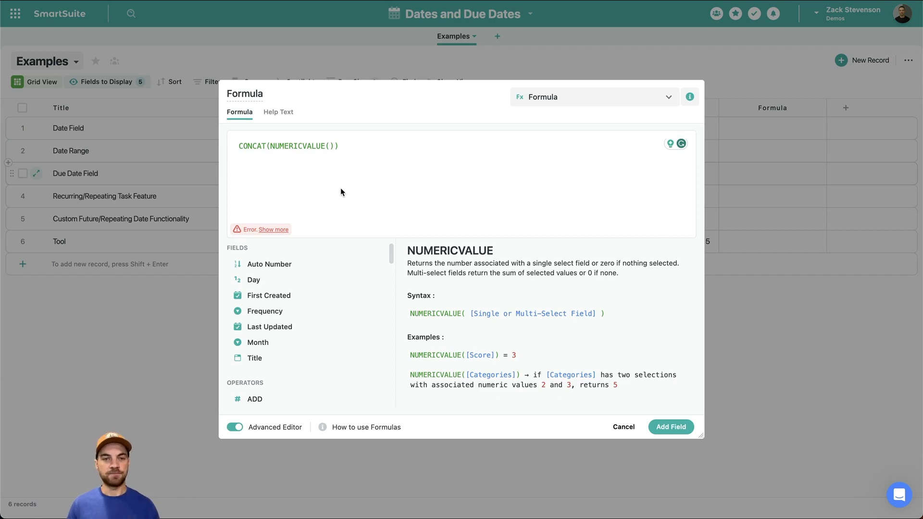
text(mon)
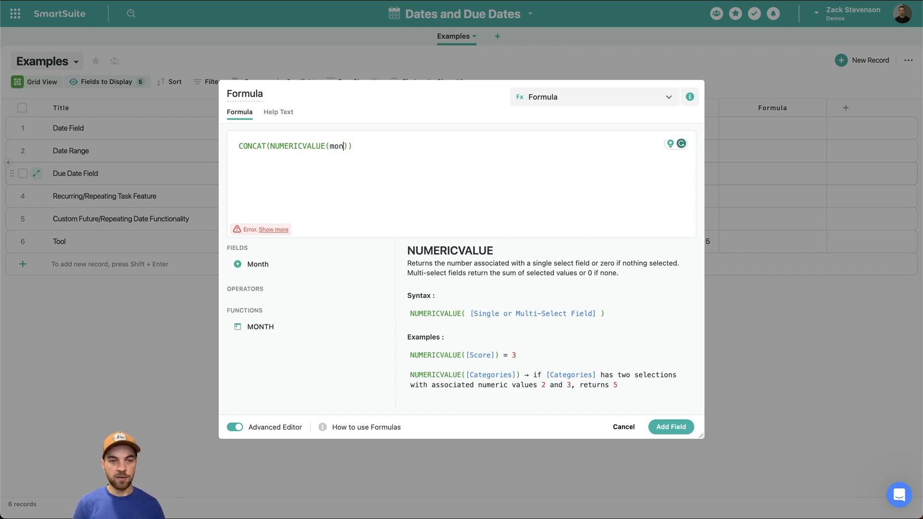
click(375, 264)
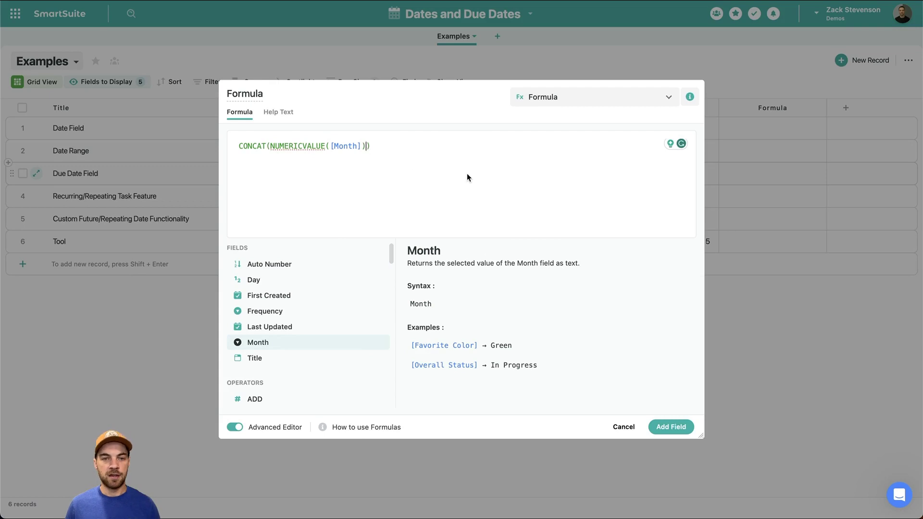
Step: Extend the CONCAT arguments with a "/" separator, the [Day] field and a second "/" separator
text(,)
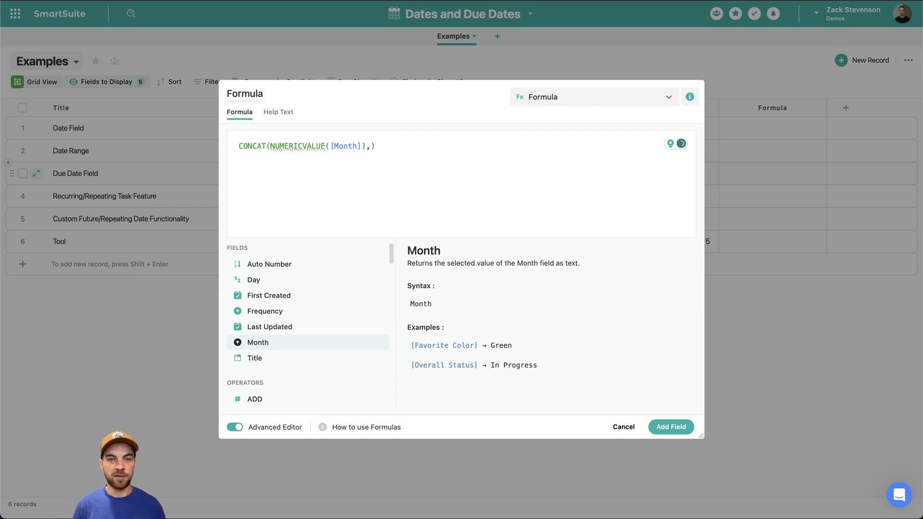
text("/")
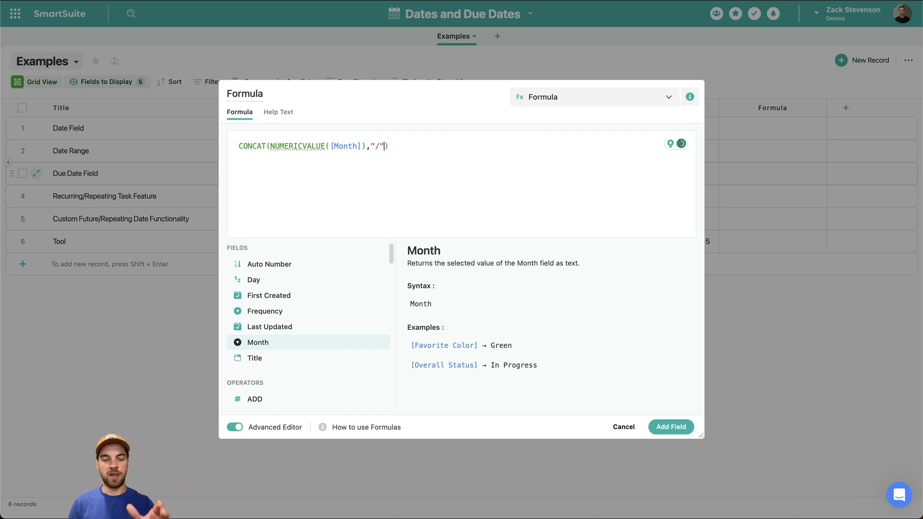
text(,day)
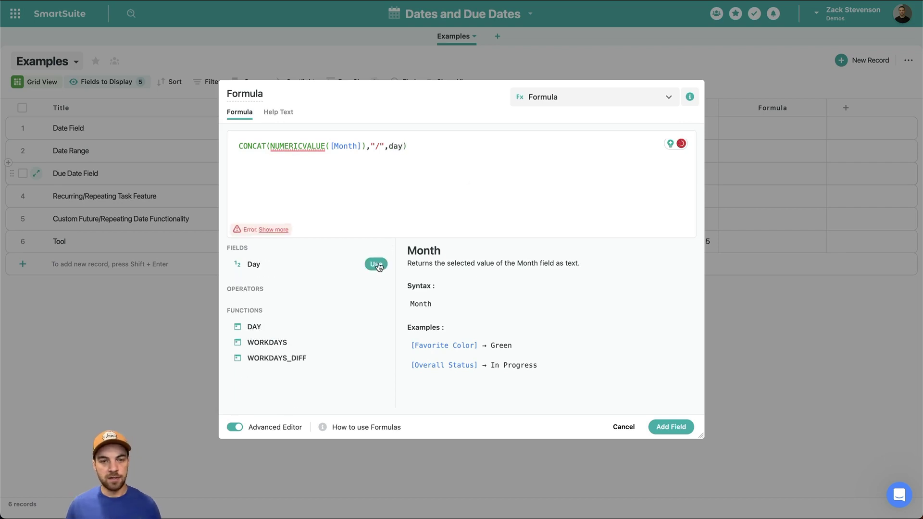
click(377, 264)
text(,"/)
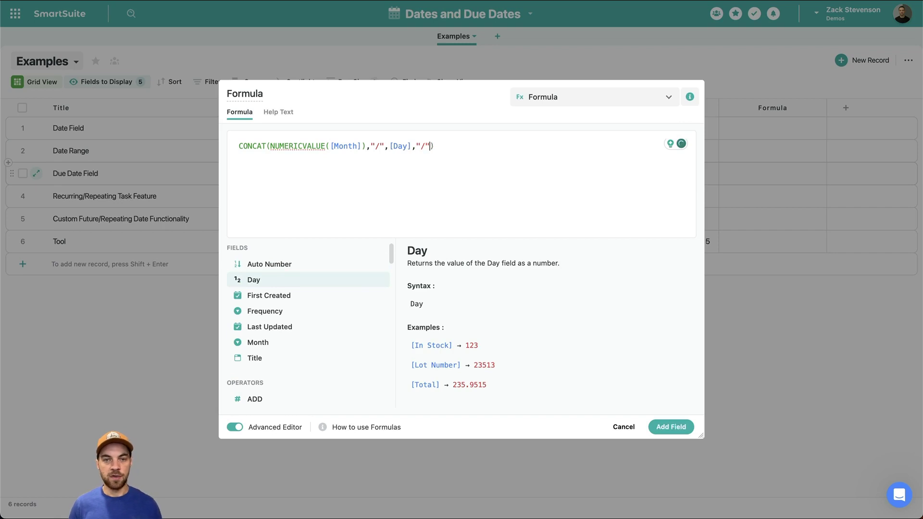
text(", )
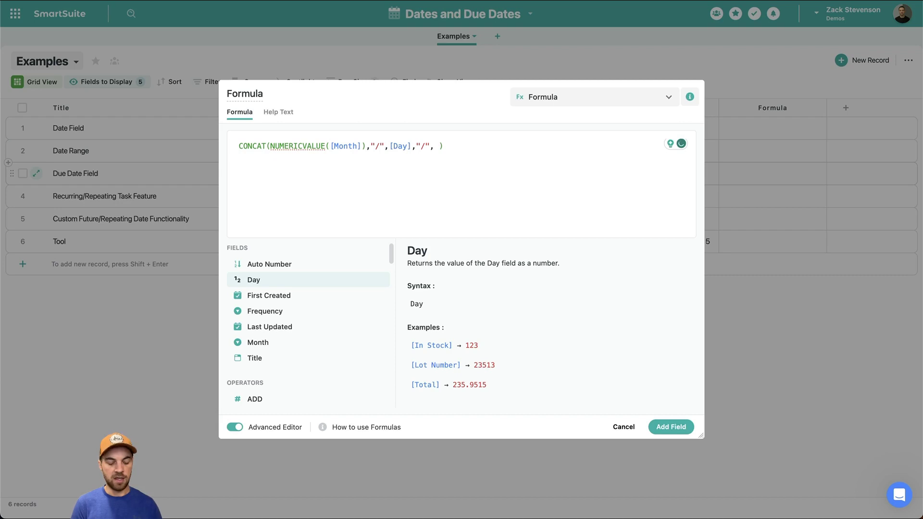
Step: Complete the CONCAT formula with YEAR(NOW()) as its last argument
text(year)
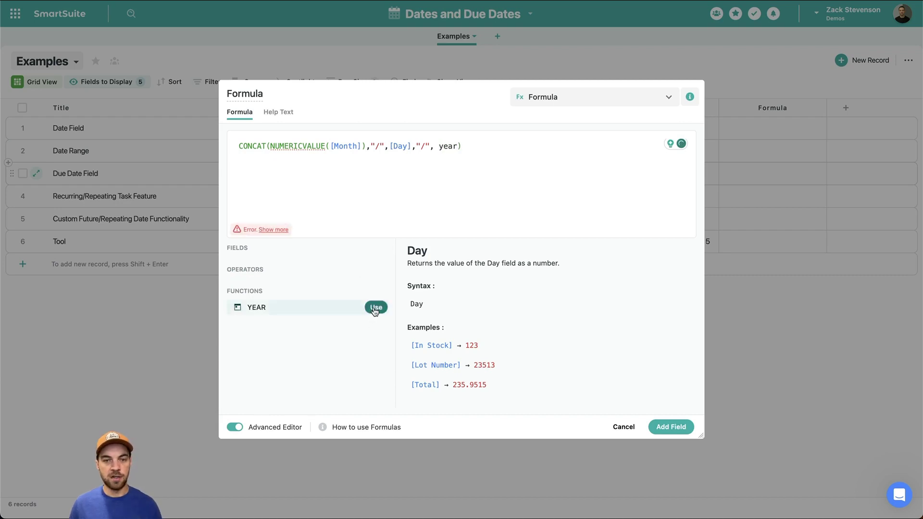
click(376, 308)
text(now)
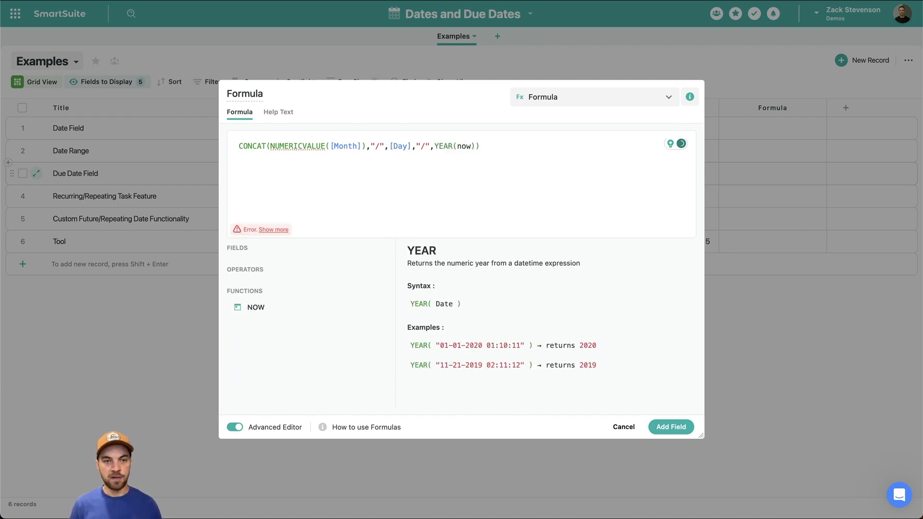
click(375, 310)
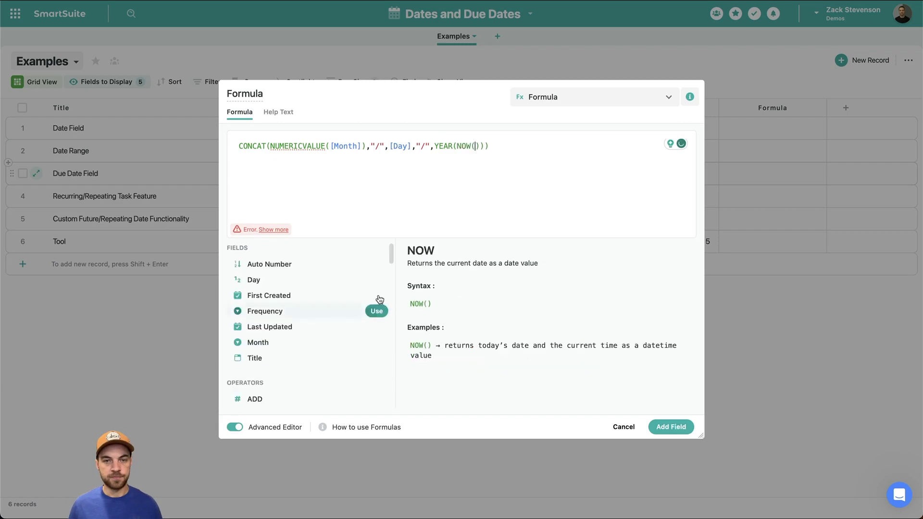
click(524, 149)
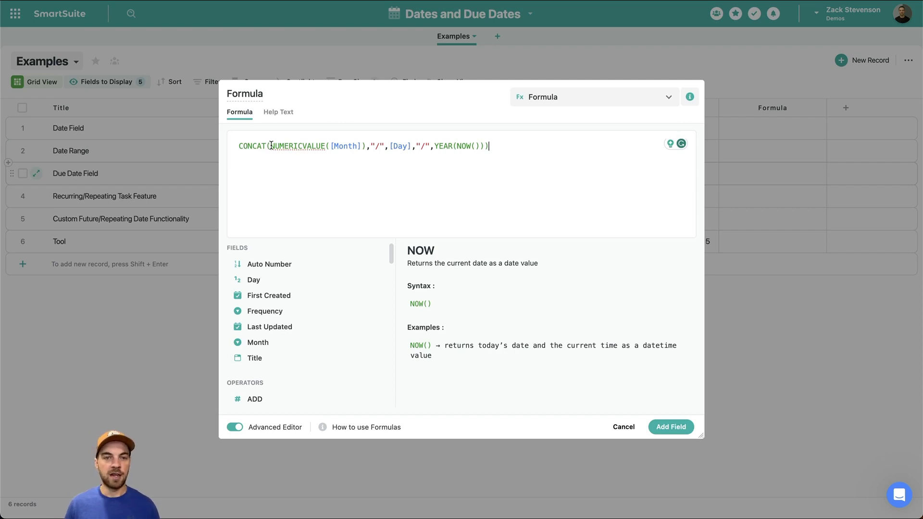
Step: Review the month, day and year parts of the CONCAT formula one after another
drag(271, 145, 366, 145)
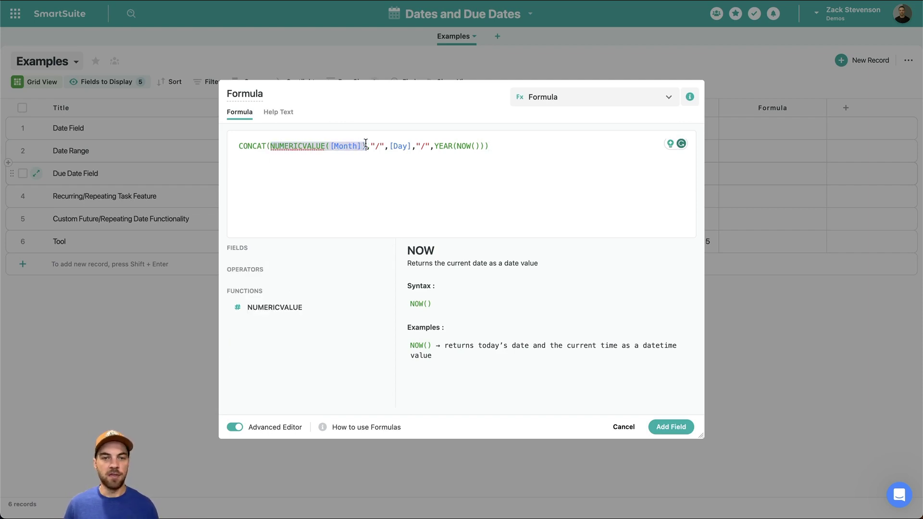
click(351, 158)
click(347, 144)
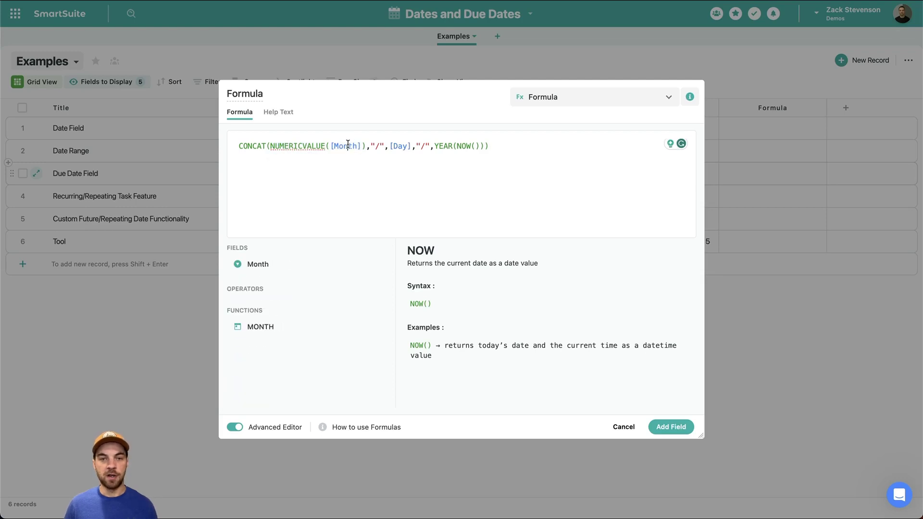
drag(362, 146, 321, 147)
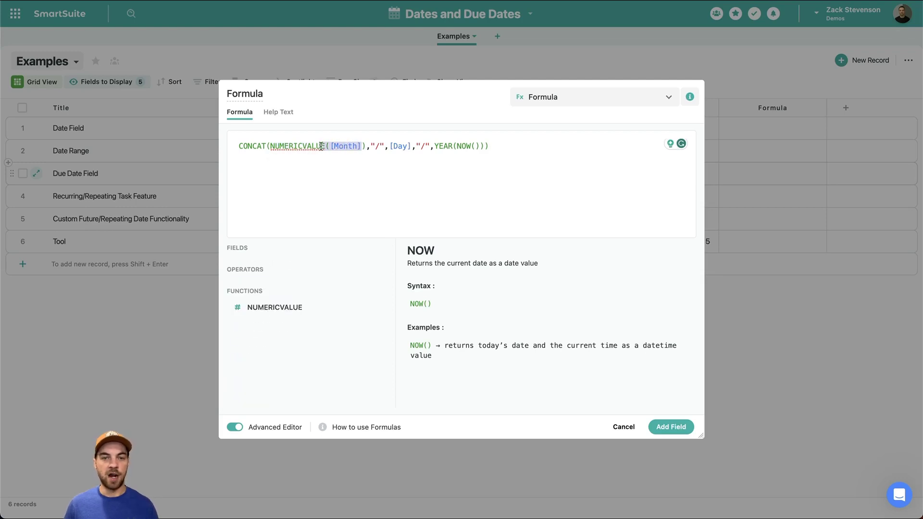
click(373, 169)
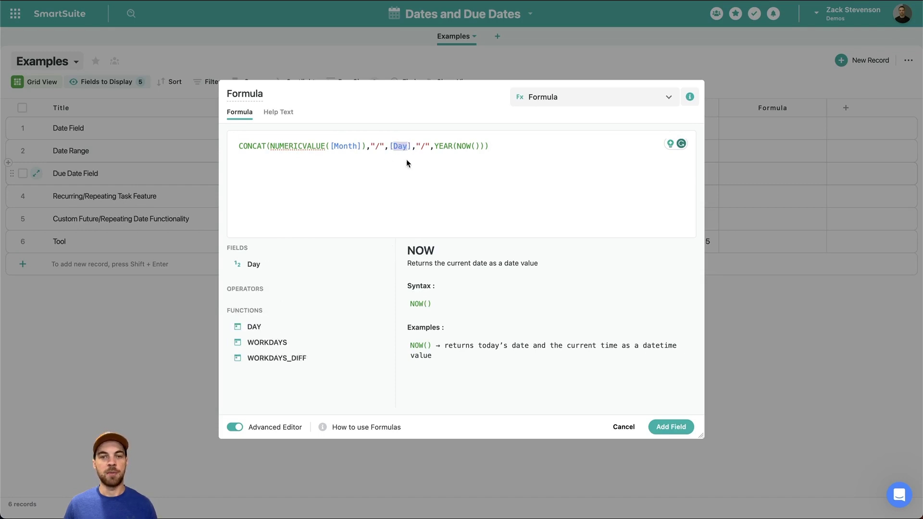
click(399, 148)
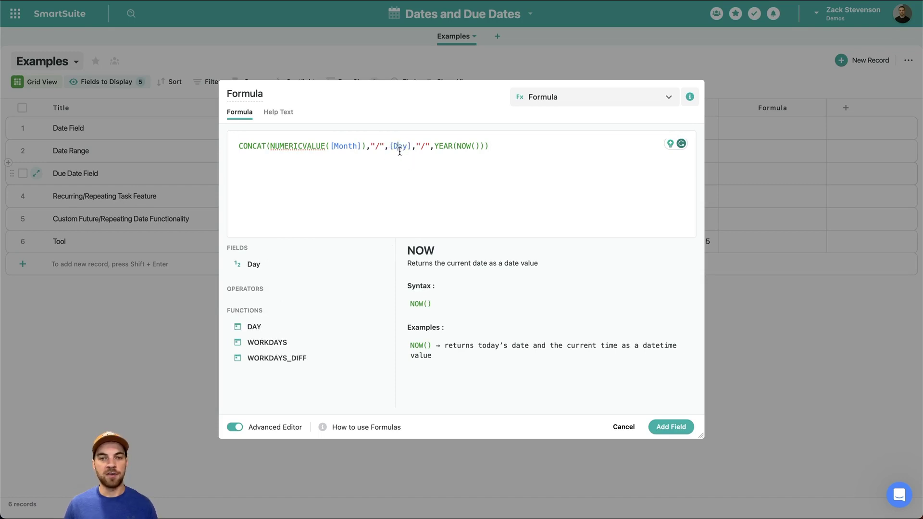
click(439, 147)
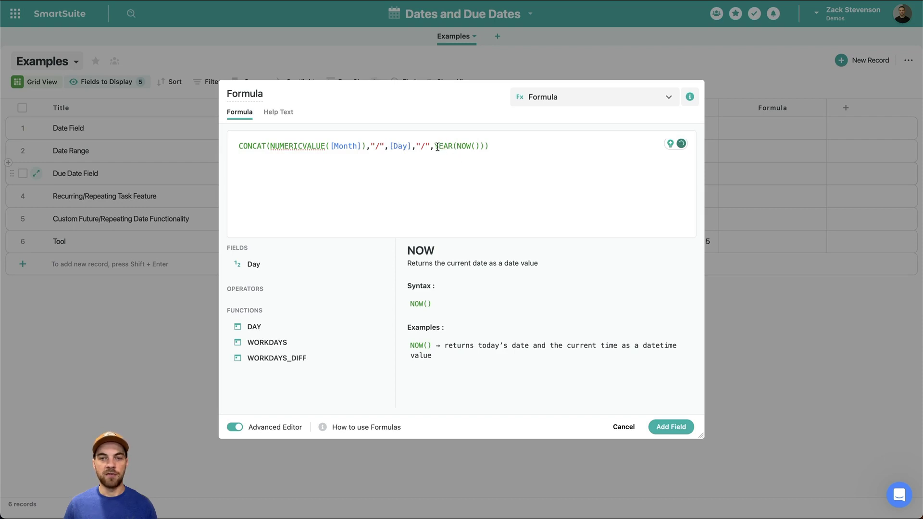
drag(440, 147, 484, 148)
click(485, 148)
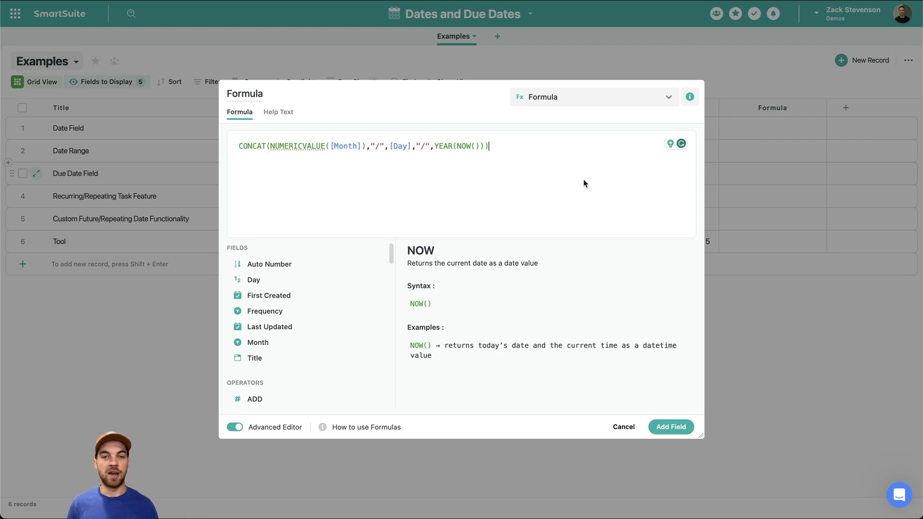
Step: Name the formula field Format Date (String) and add it to the table
double_click(244, 94)
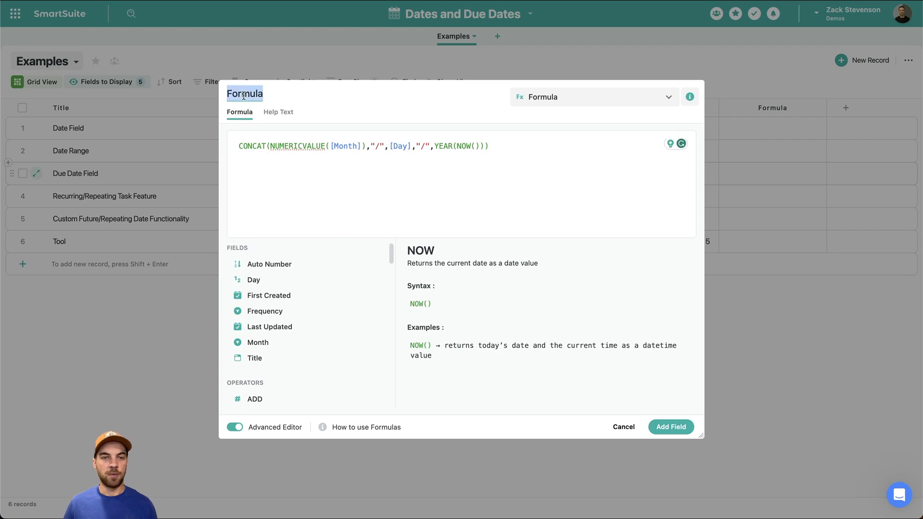
text(Format Date (String))
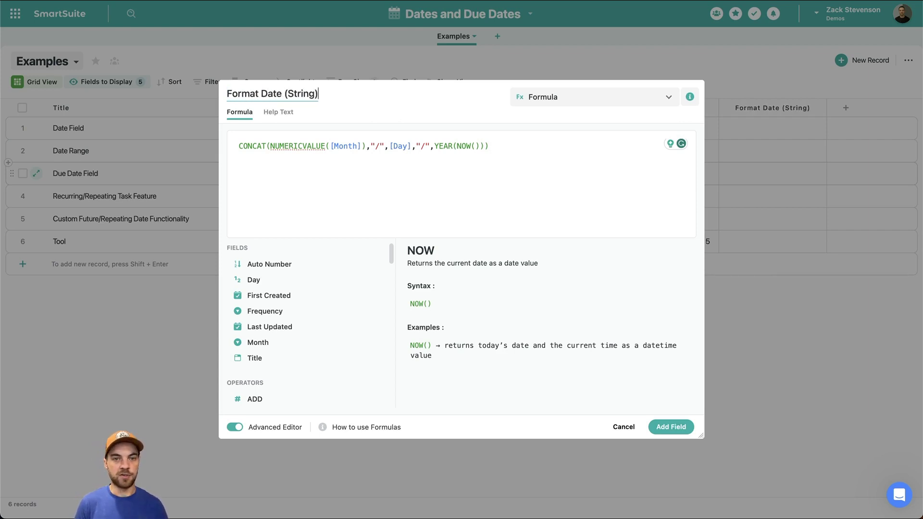
click(664, 429)
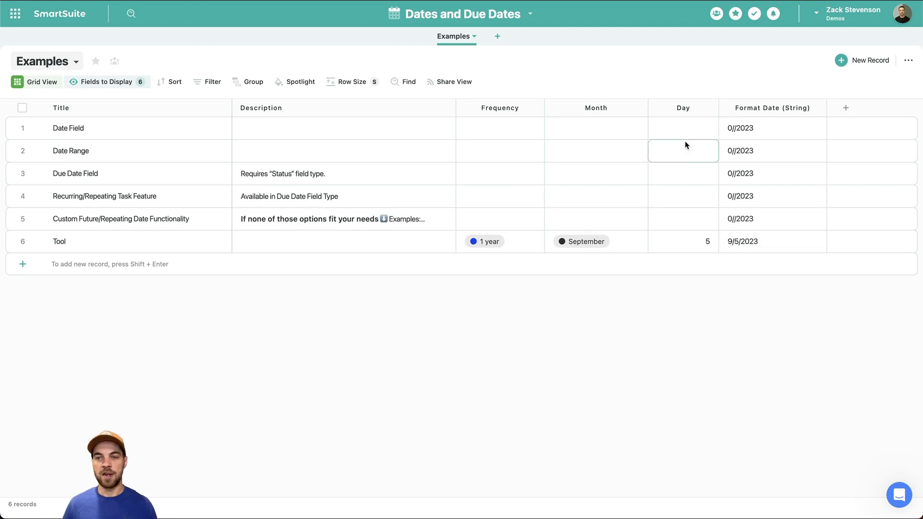
Step: Insert a Formula field directly after the Day field in the Examples table
click(680, 110)
mouse_move(692, 188)
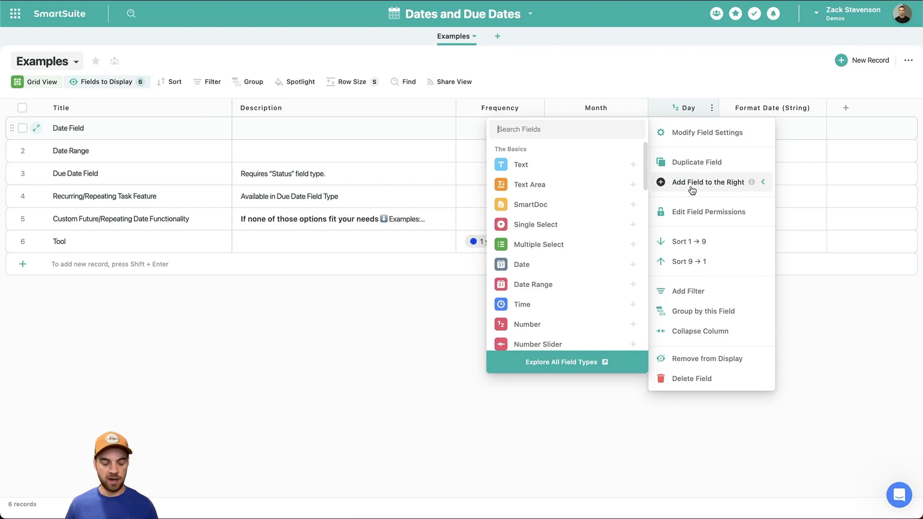
text(form)
key(Return)
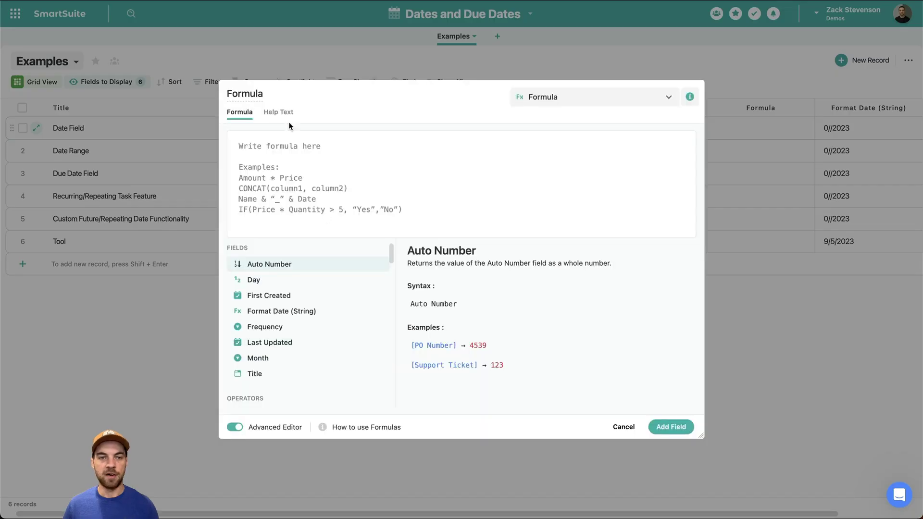
Step: Name the new formula field Current Year Date
drag(282, 92, 227, 93)
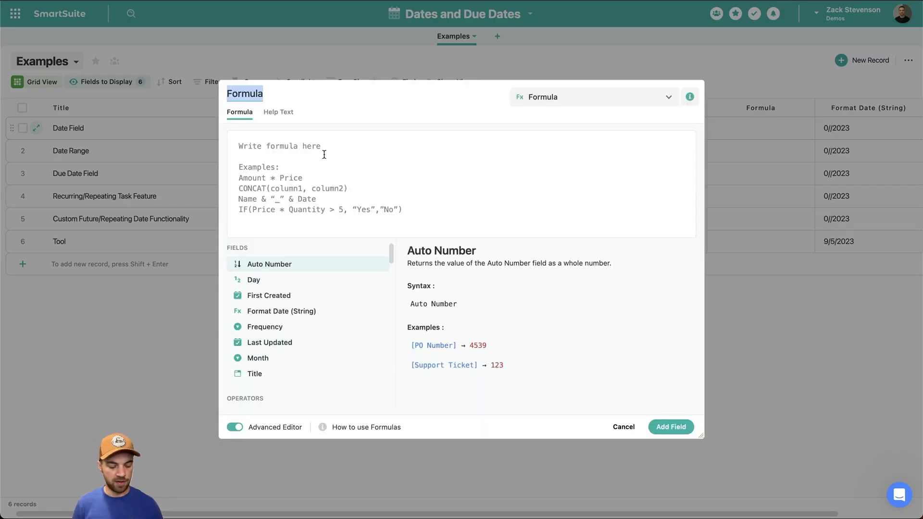
text(Current Date)
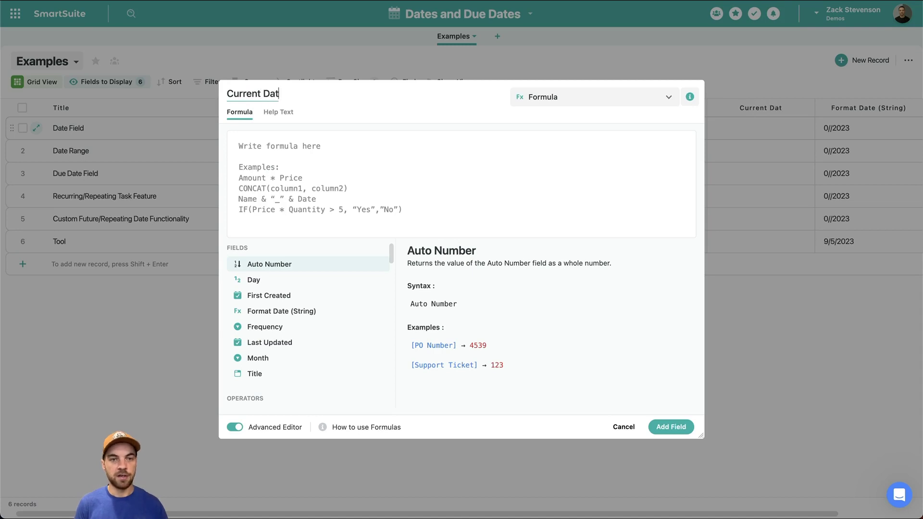
key(Left)
key(Left)
key(Left)
key(Left)
text(Year)
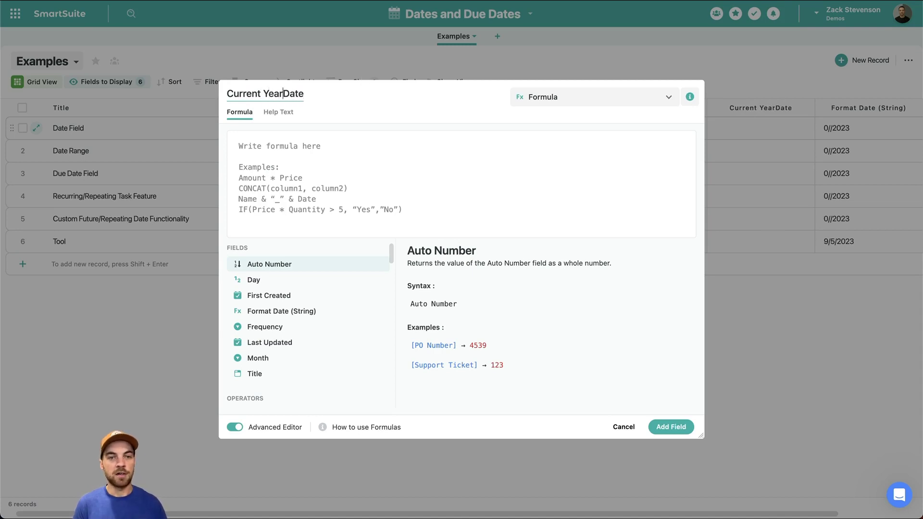
Step: Write the formula DATE([Format Date (String)]) for the Current Year Date field
click(286, 145)
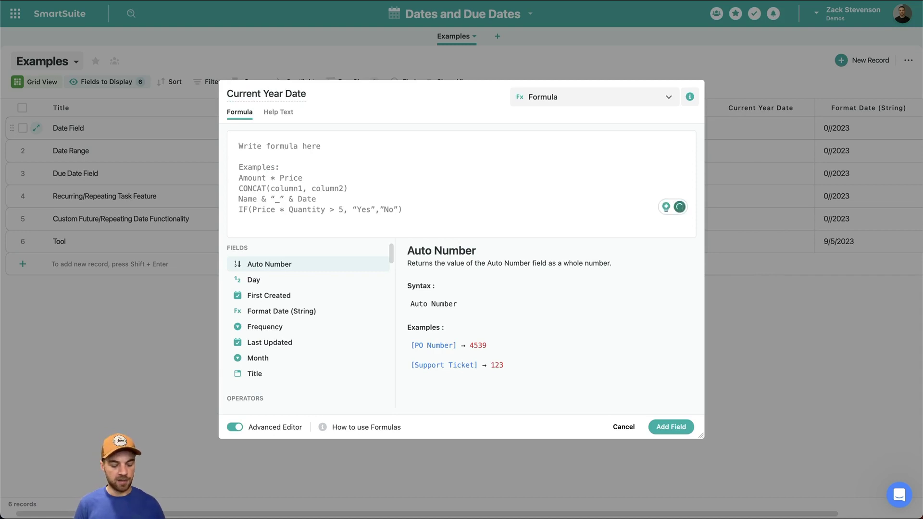
text(date)
click(375, 342)
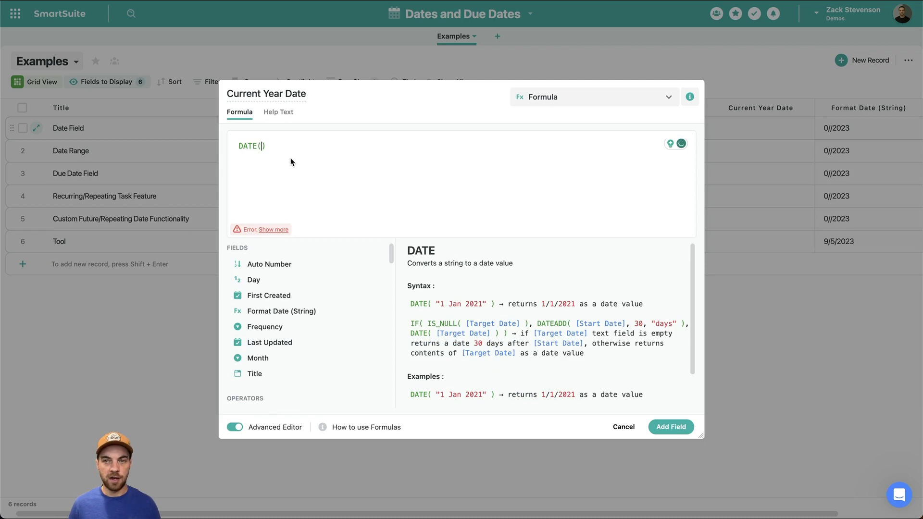
text(format)
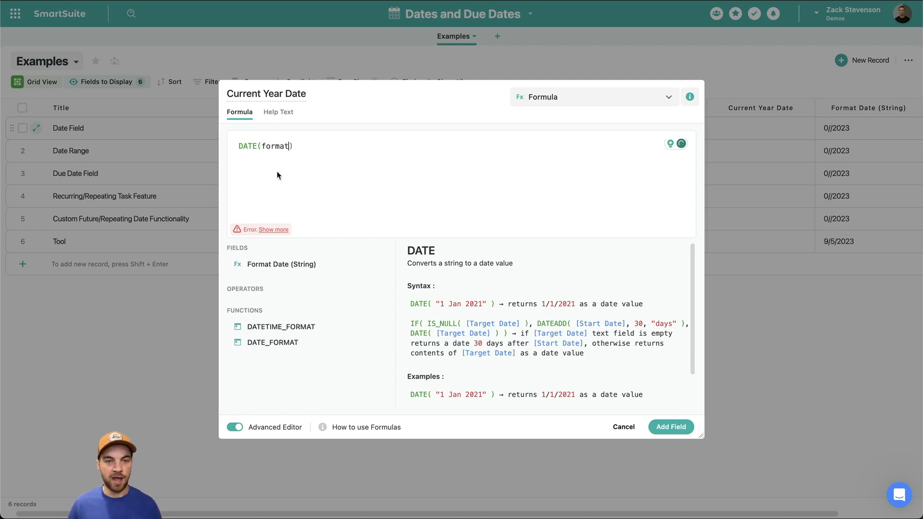
click(376, 264)
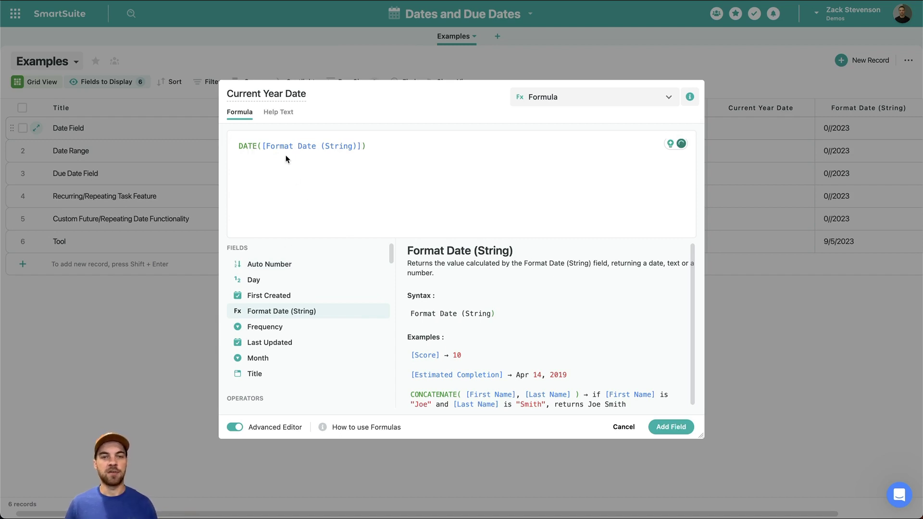
Step: Review the [Format Date (String)] argument of the DATE function and add the Current Year Date field to the table
drag(263, 145, 365, 147)
drag(266, 146, 321, 147)
click(256, 146)
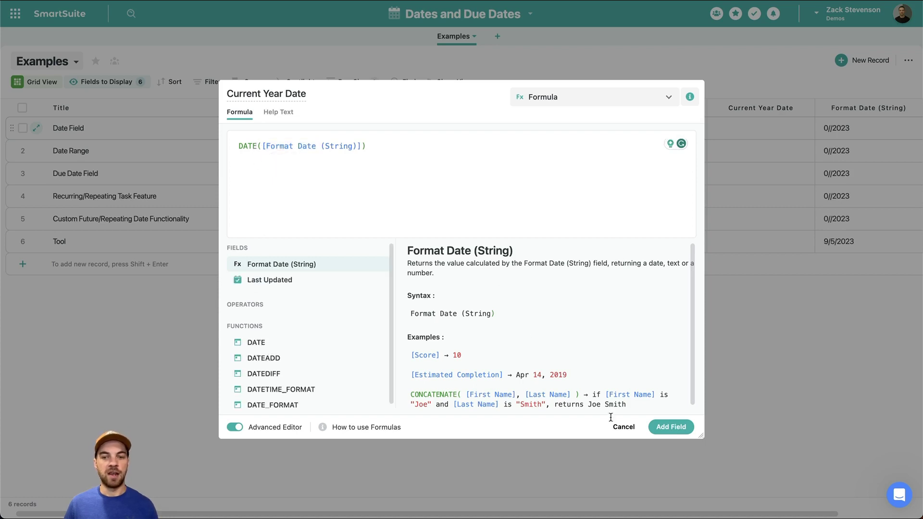
click(670, 433)
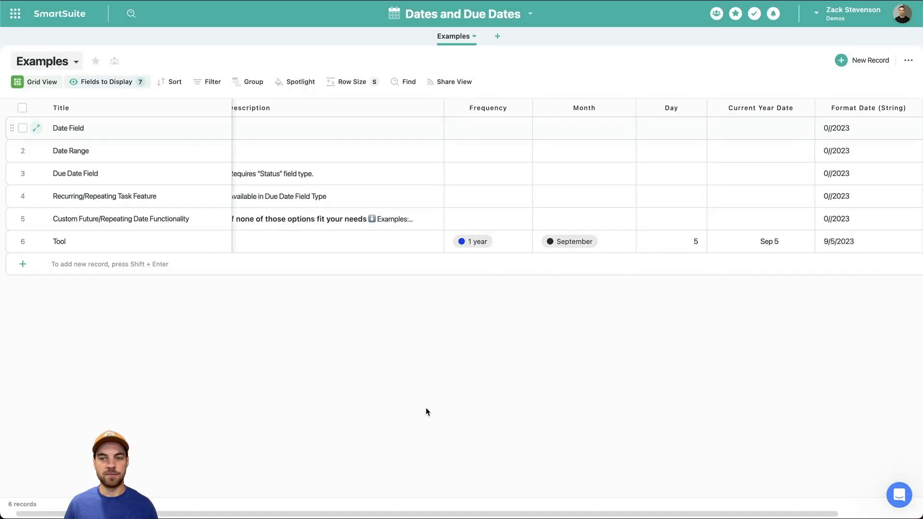
Step: Check the Current Year Date value of the Tool record
click(771, 248)
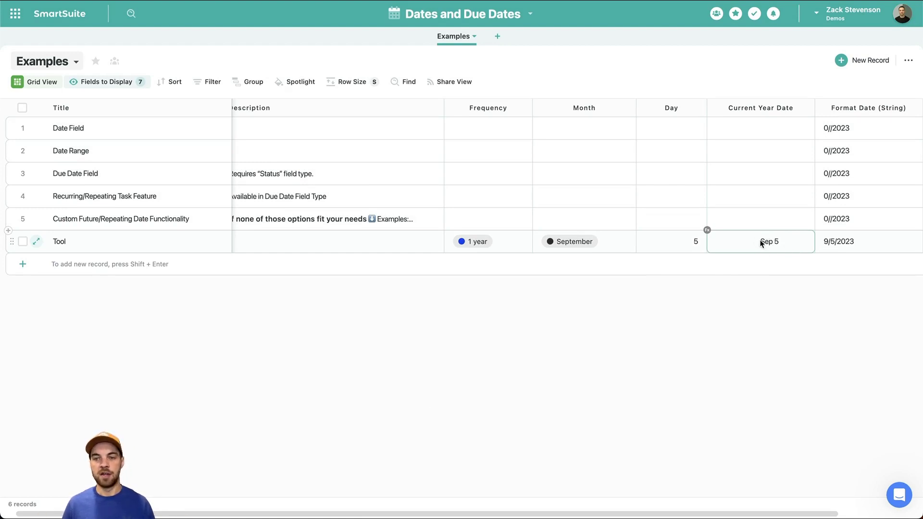
click(770, 242)
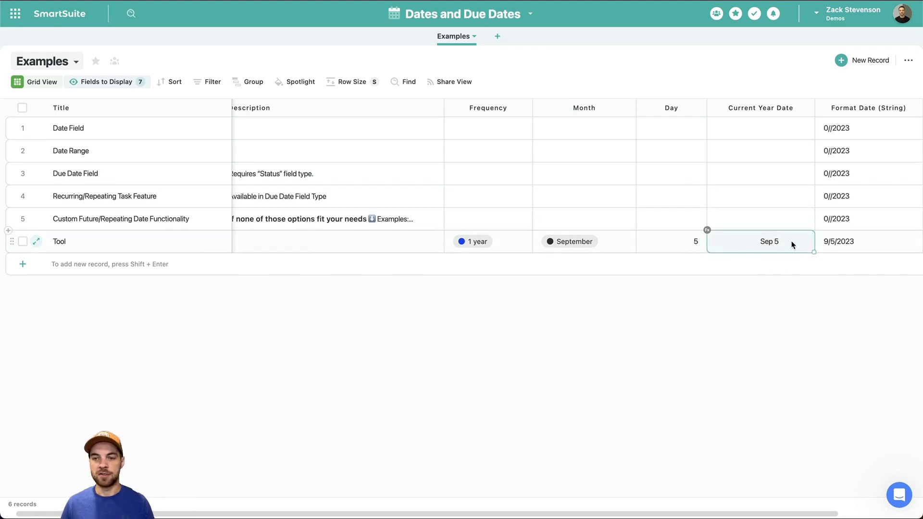
click(773, 304)
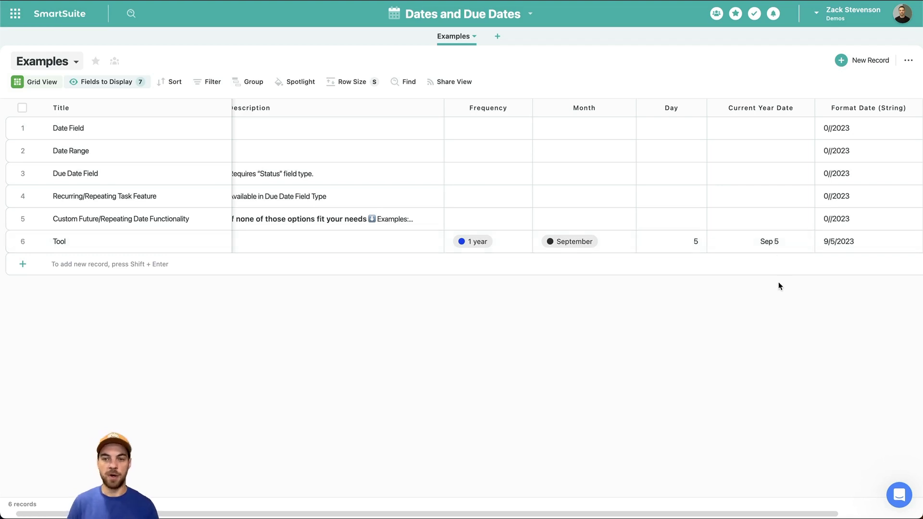
Step: Insert another Formula field directly after Day, enable its Advanced Editor and name it Next Date
click(671, 107)
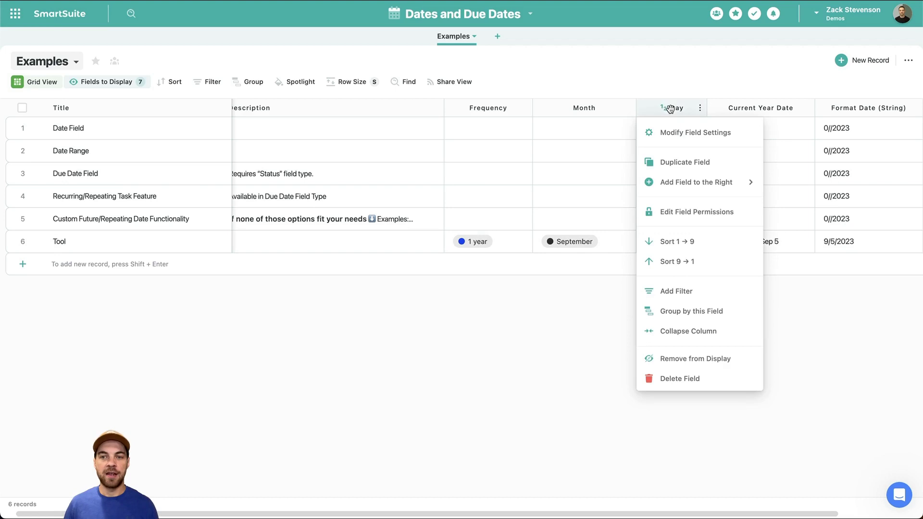
mouse_move(682, 181)
text(form)
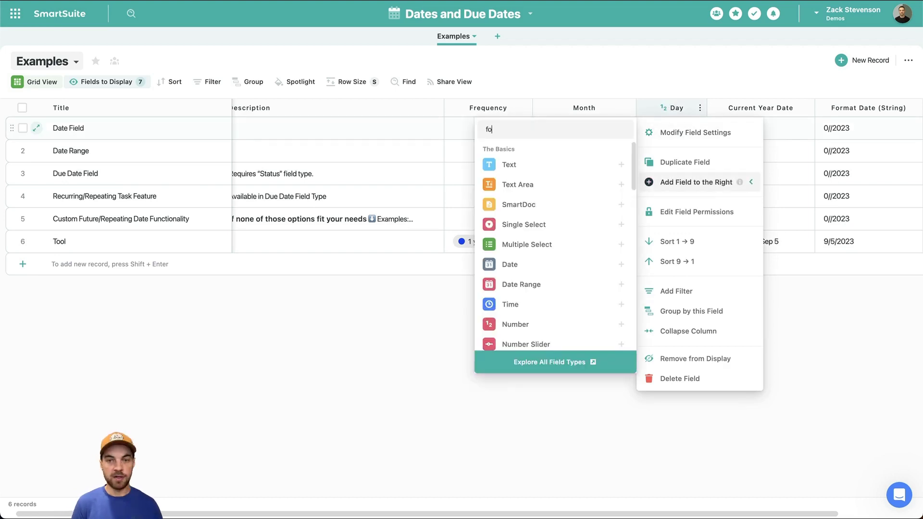
click(563, 172)
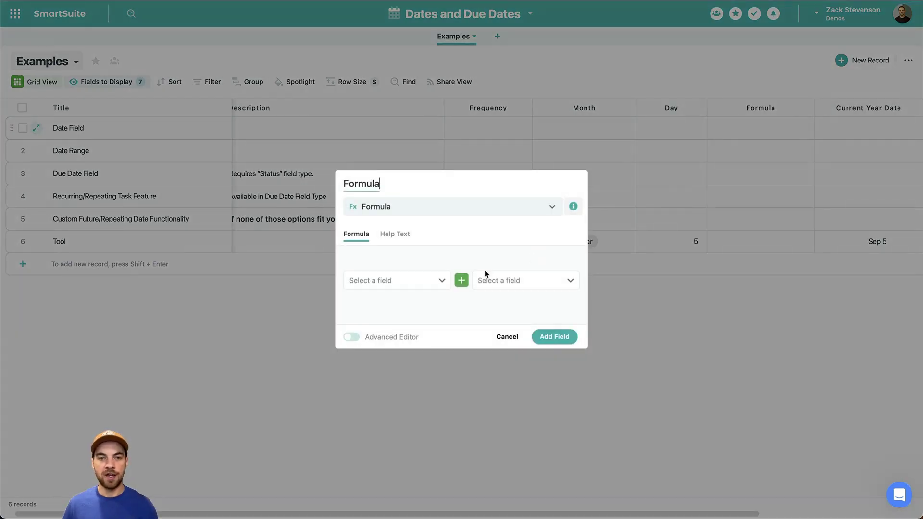
click(355, 341)
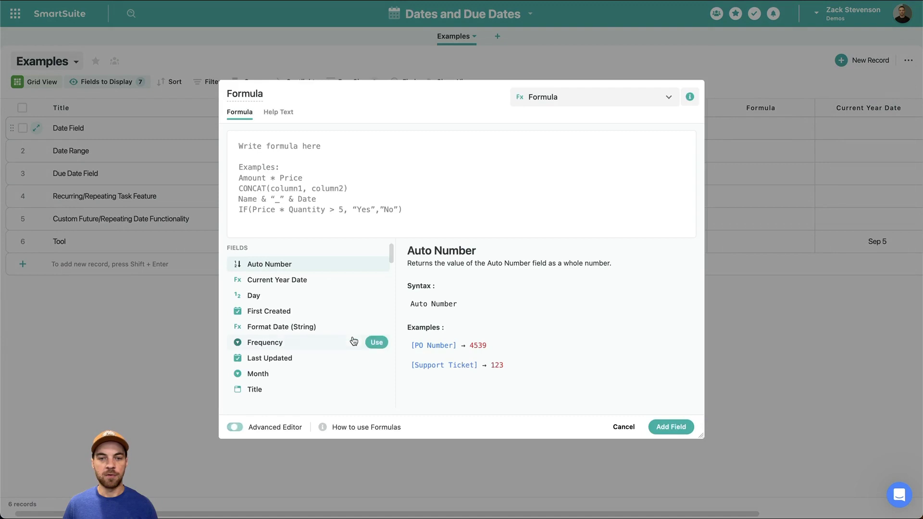
click(271, 91)
text(Ne)
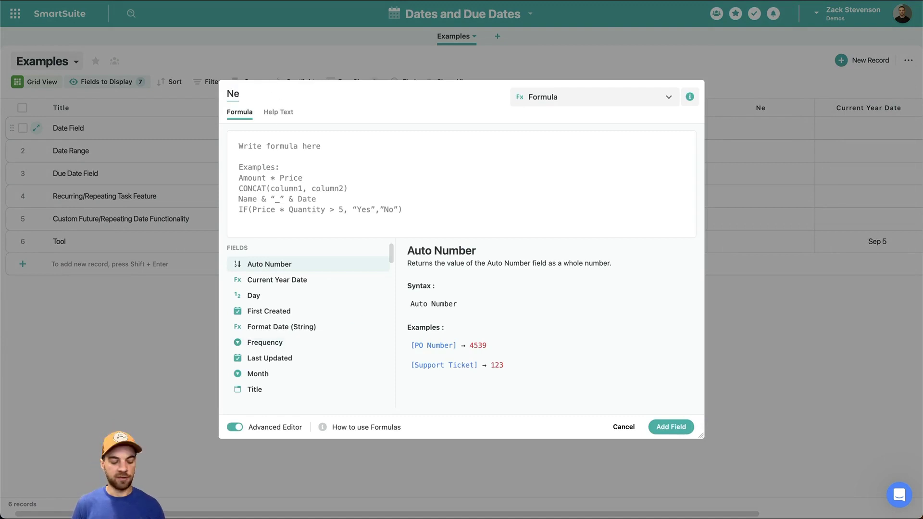
text(xt Date)
Step: Start the Next Date formula with the DATEDIFF function and NOW() as its first date
click(338, 144)
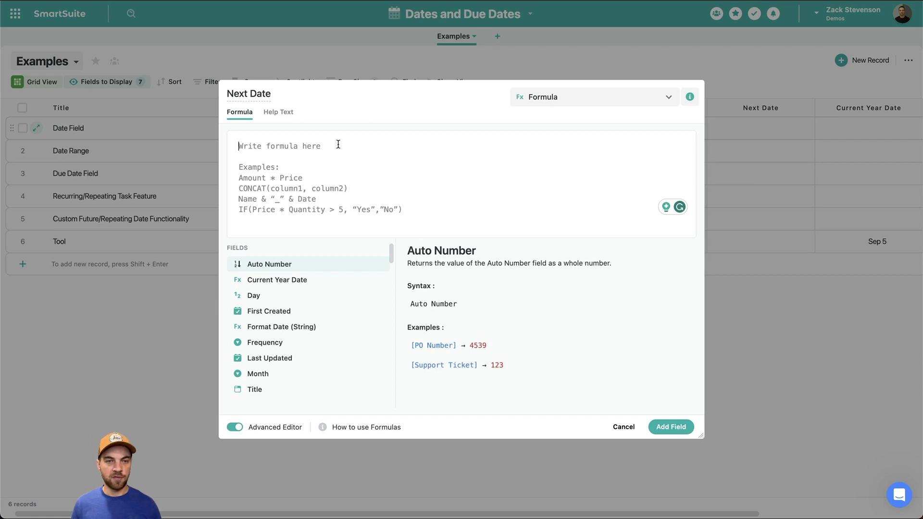
text(date)
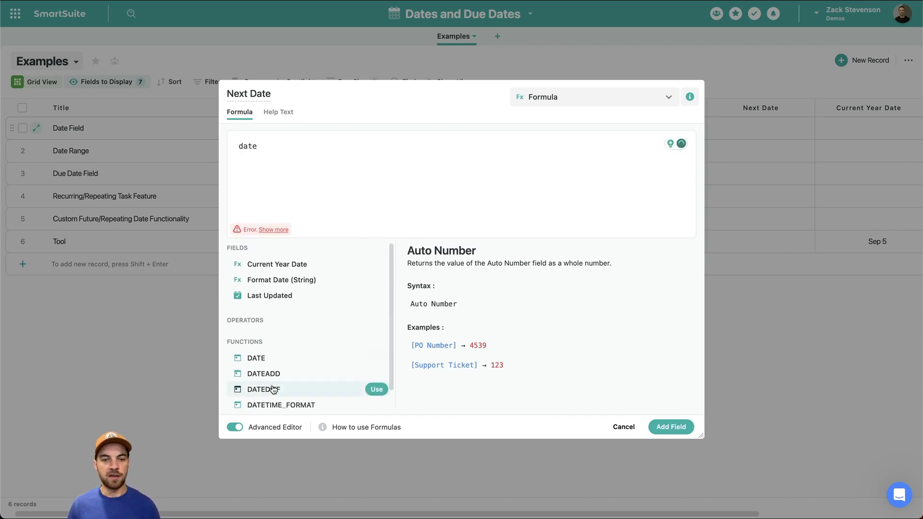
mouse_move(250, 389)
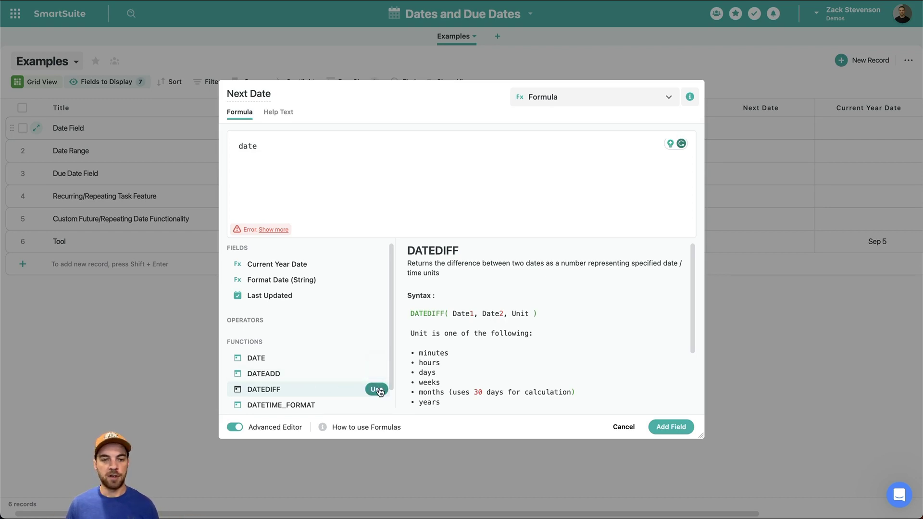
click(377, 390)
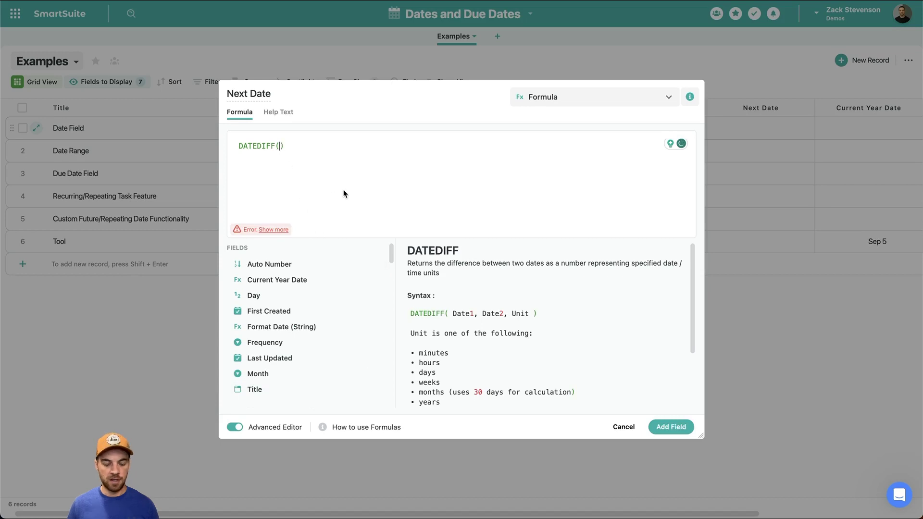
text(no)
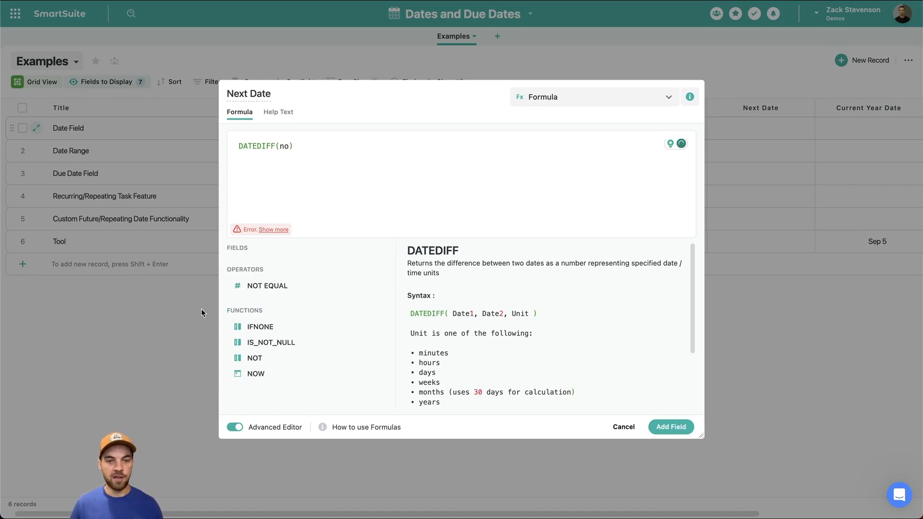
click(376, 375)
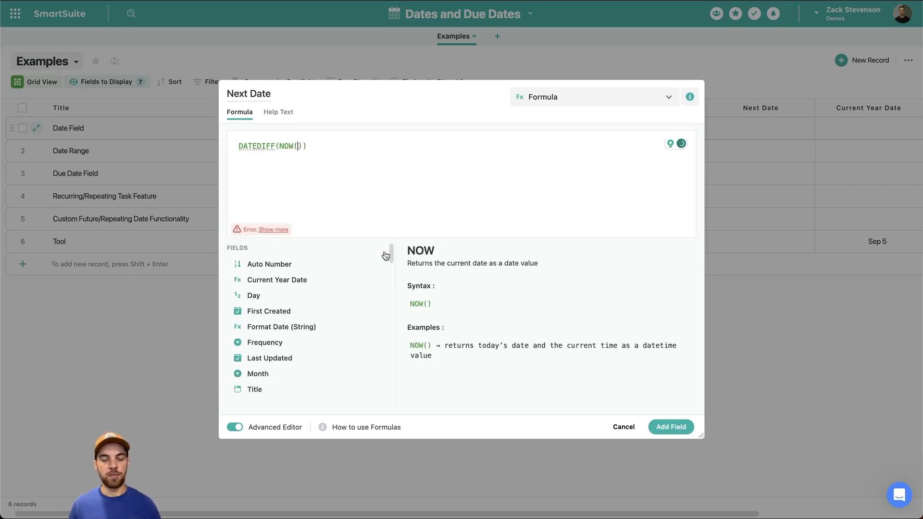
Step: Complete the DATEDIFF formula with [Current Year Date] and the unit "days", and add the Next Date field to the table
key(Right)
text(,)
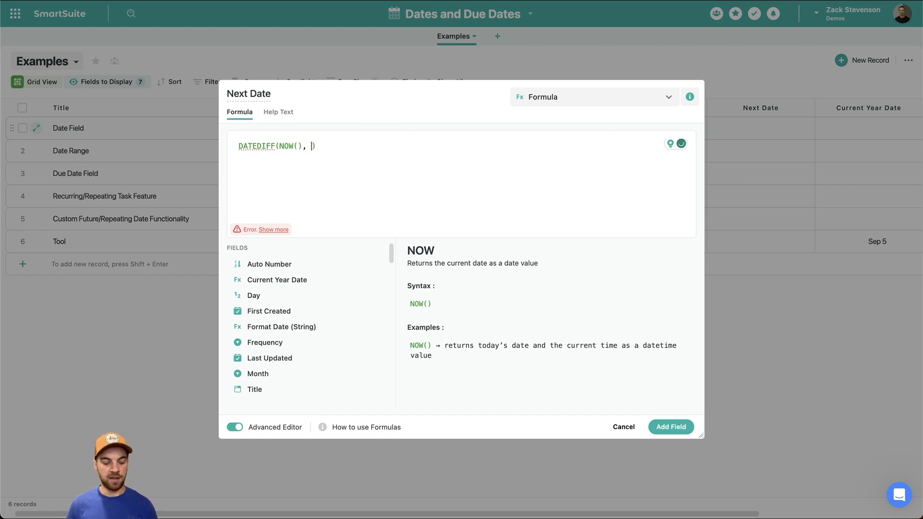
text(te)
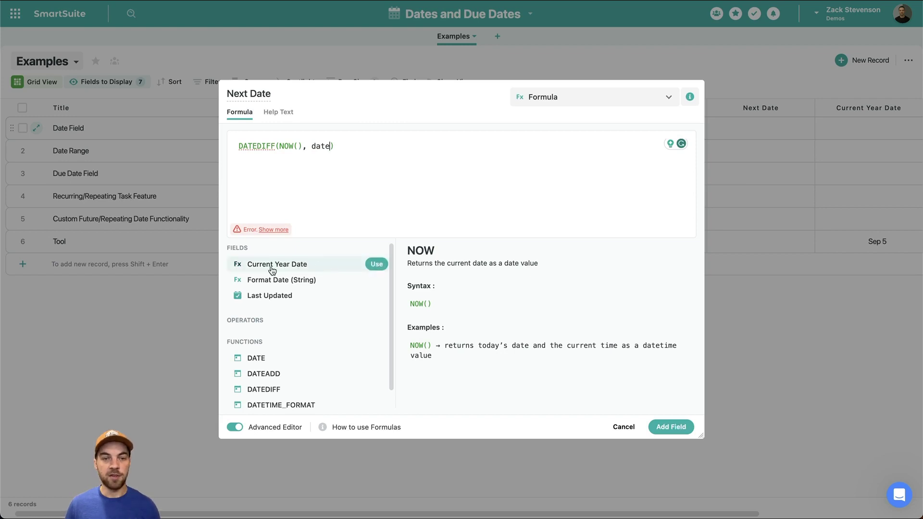
click(377, 265)
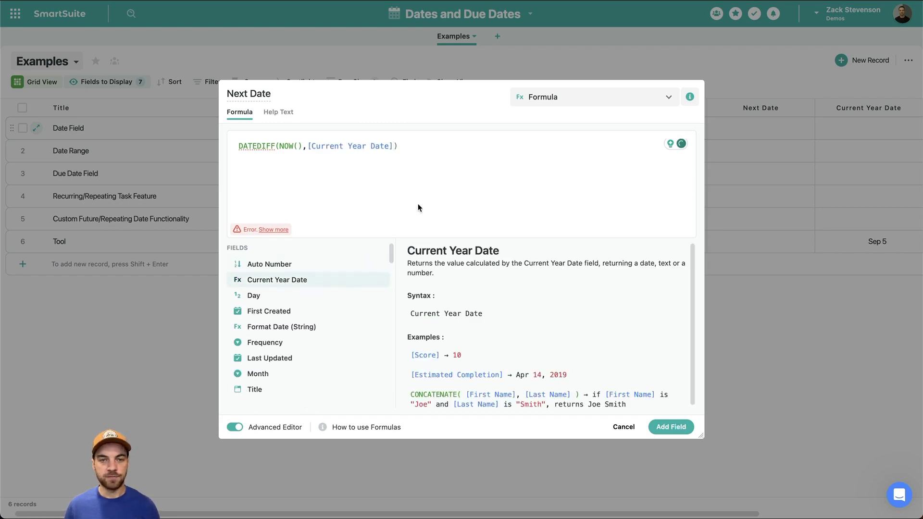
text(, "days)
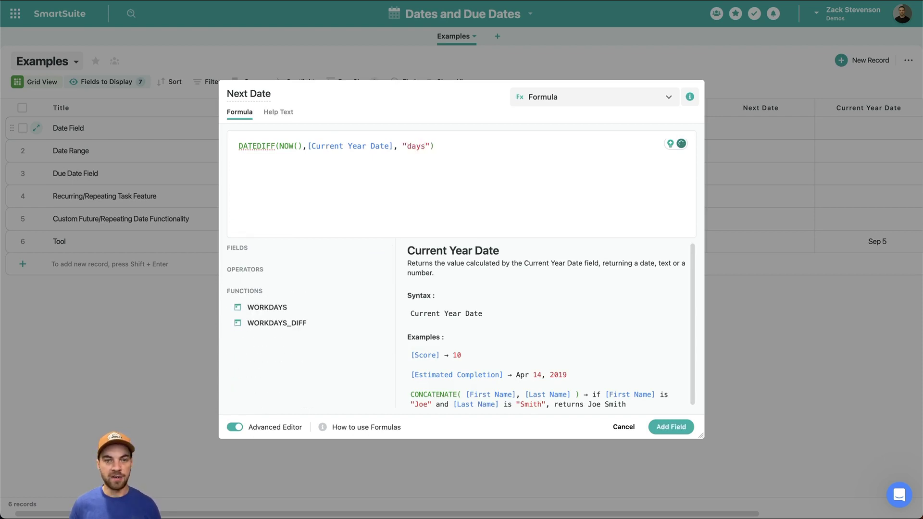
click(680, 434)
Step: Set the Tool record's Month to December and its Day to 20 to test the day difference
scroll(726, 498, right, 5)
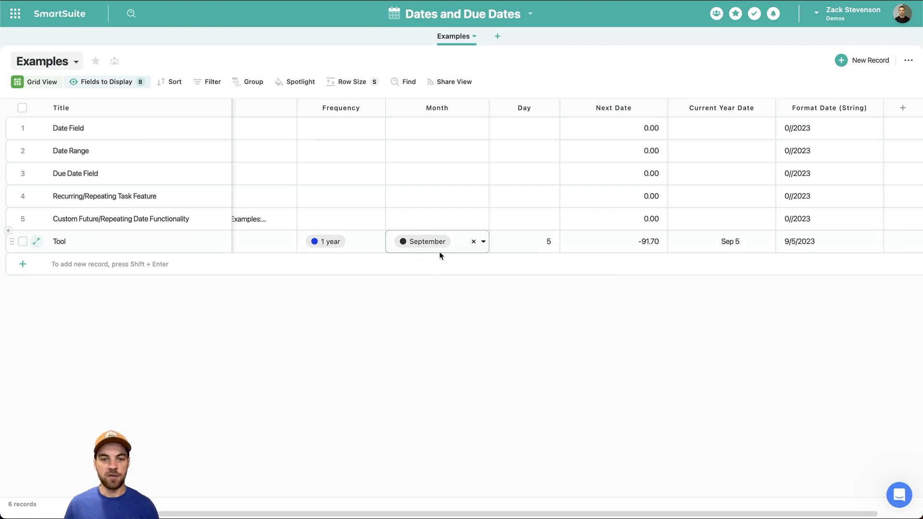
click(484, 246)
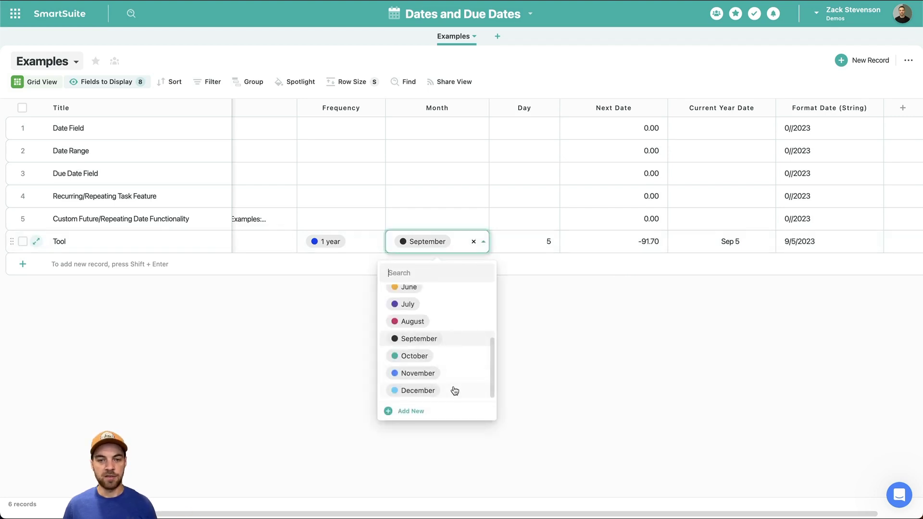
click(454, 390)
click(542, 239)
text(20)
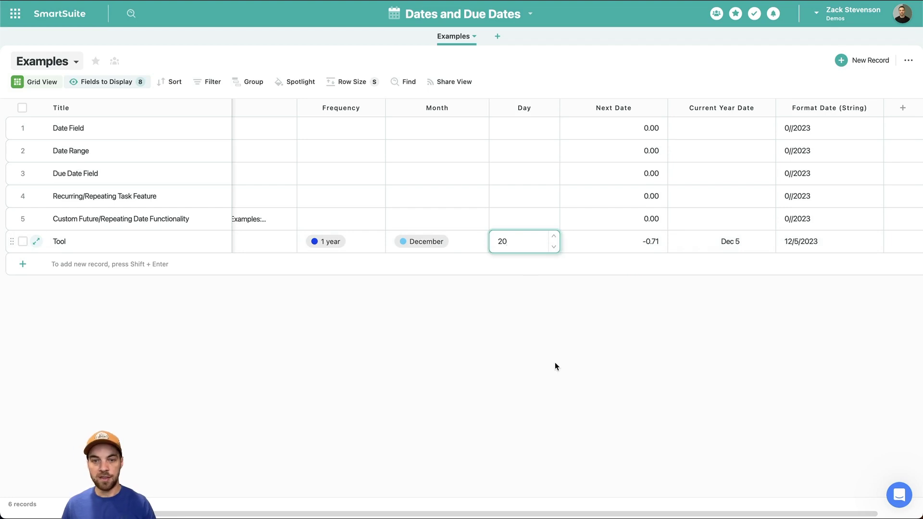
click(548, 362)
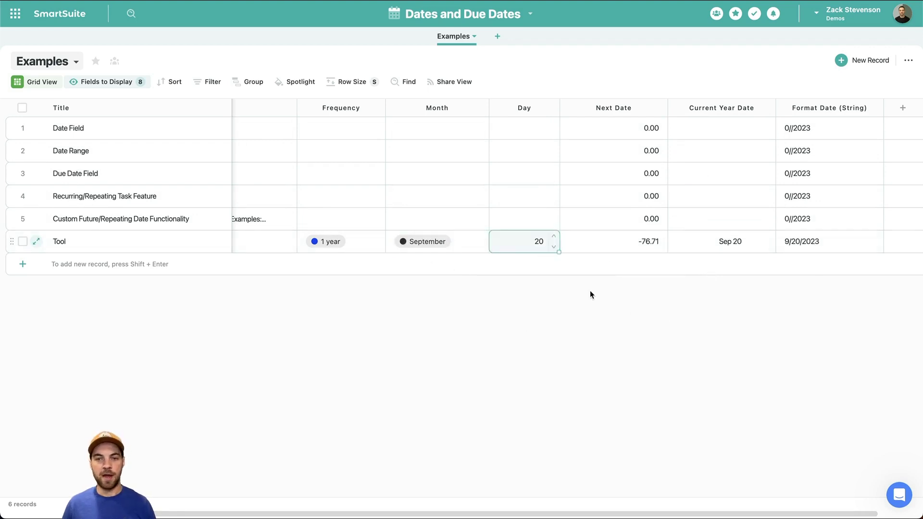
Step: Restore the Tool record's Month to September and its Day to 5
text(5)
click(557, 342)
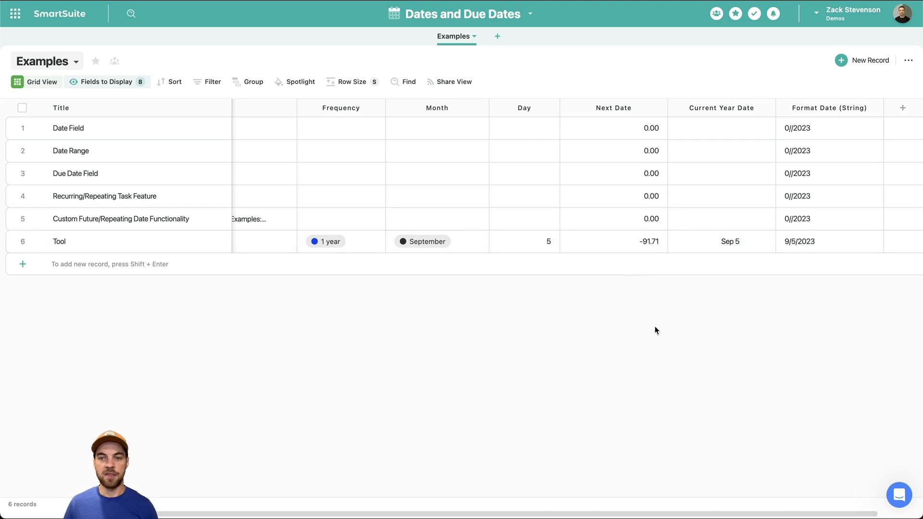
Step: Wrap the Next Date formula's DATEDIFF expression in an IF function that tests whether it is <0
click(615, 108)
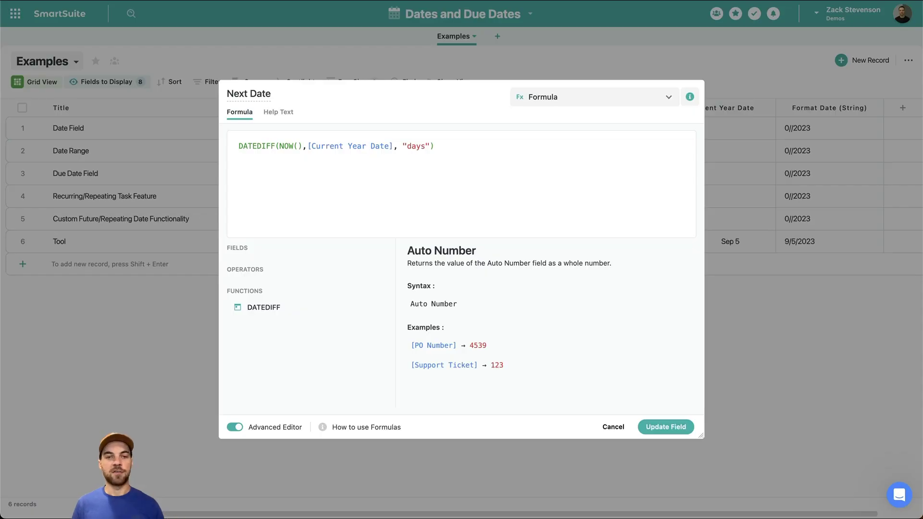
text(if)
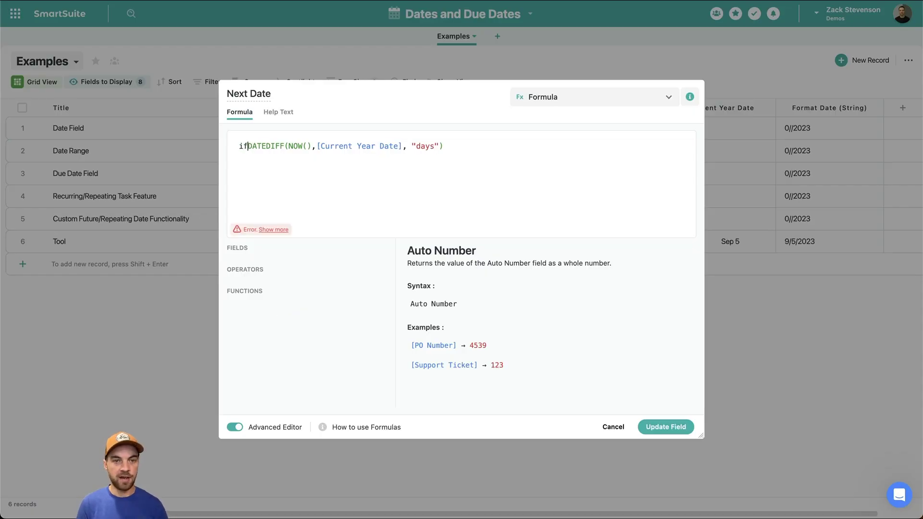
key(BackSpace)
key(BackSpace)
text(IF()
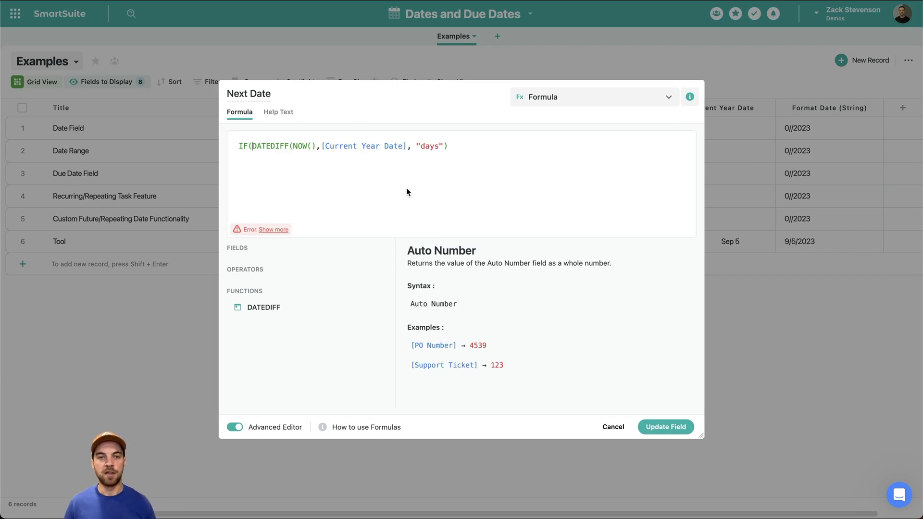
drag(253, 145, 450, 147)
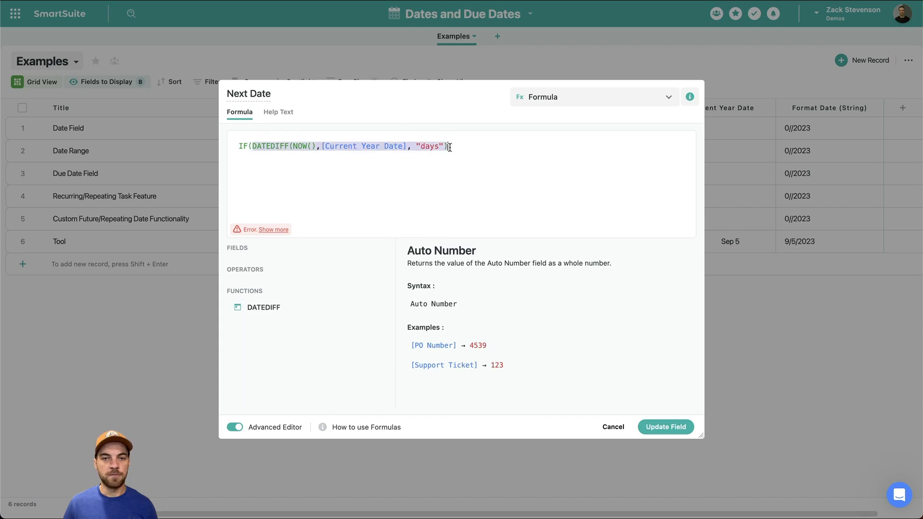
click(479, 204)
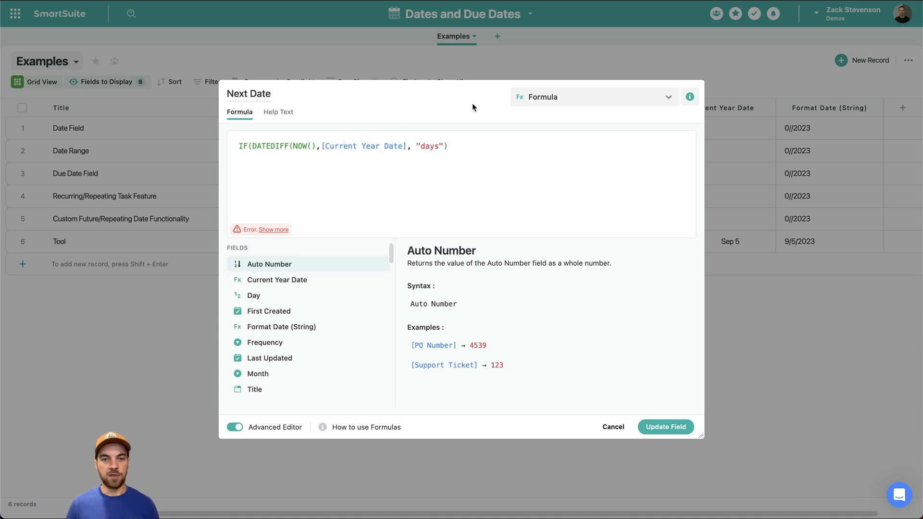
drag(448, 146, 255, 146)
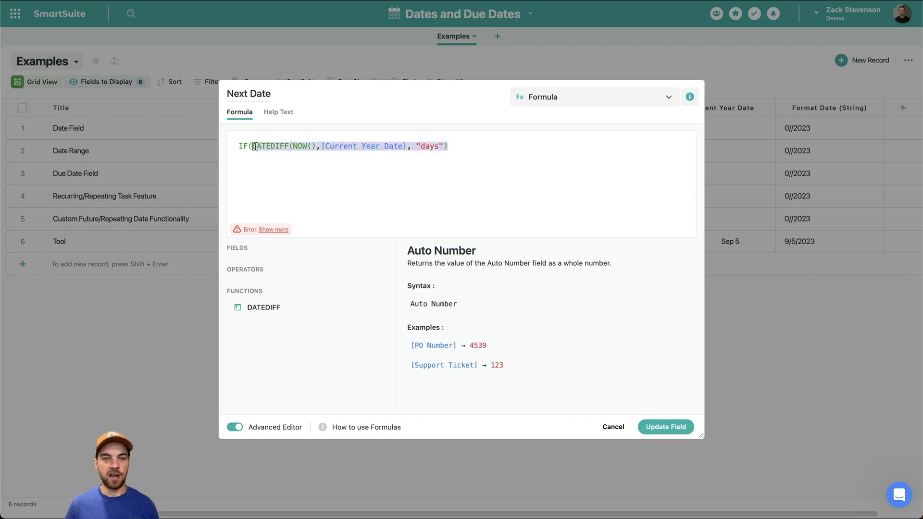
click(457, 147)
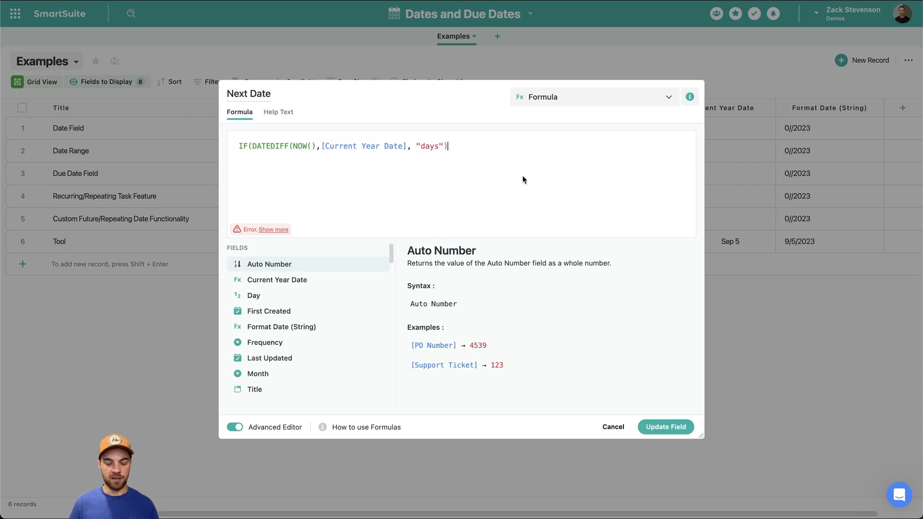
text(<0)
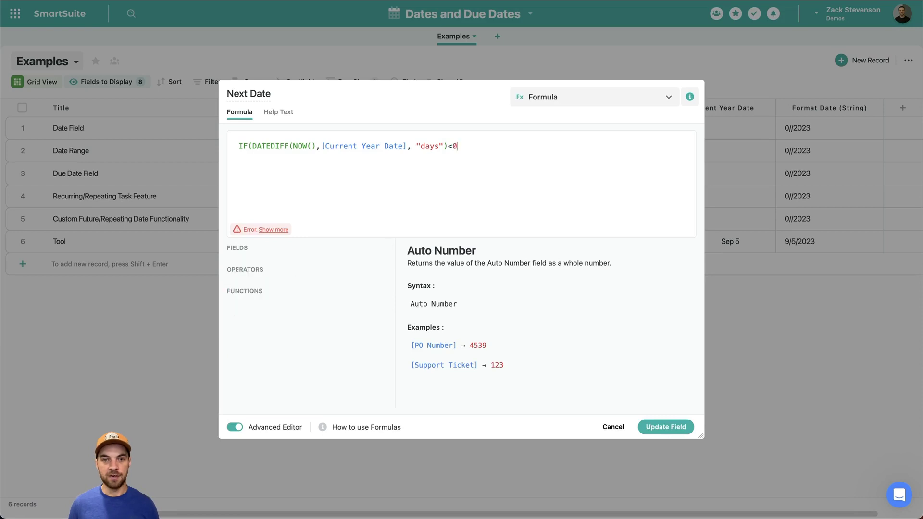
Step: Add DATEADD as the IF function's first result, with [Current Year Date] as its date
text(, date)
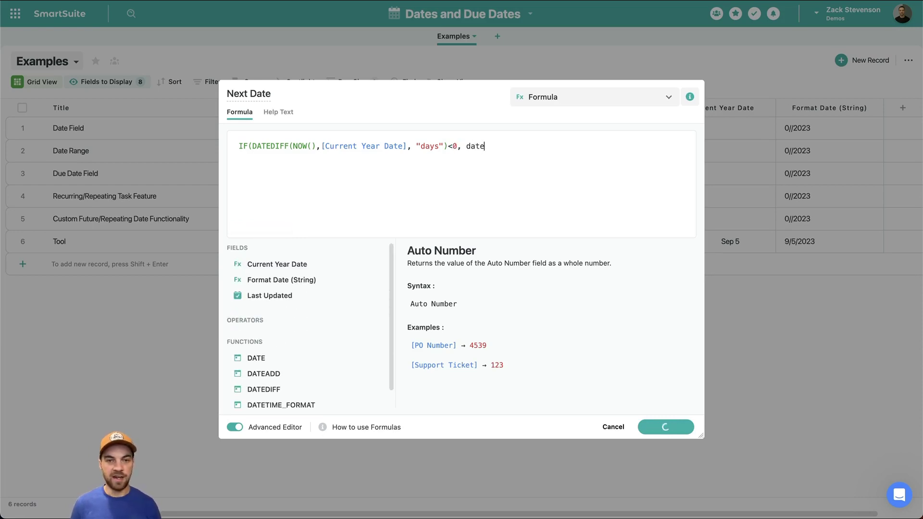
click(376, 374)
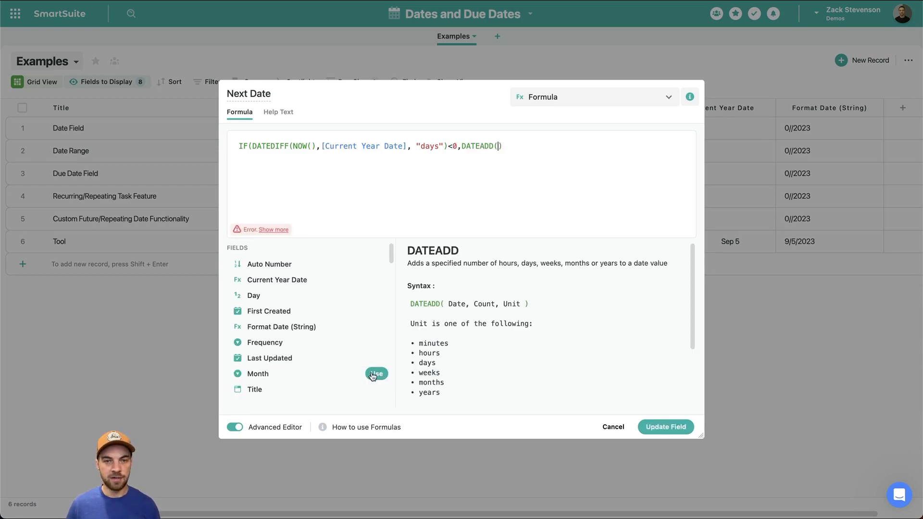
text(cu)
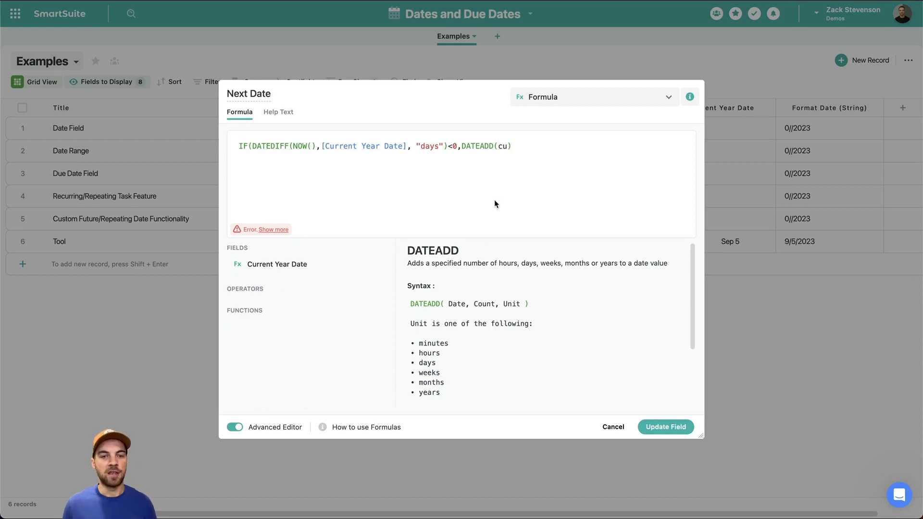
click(376, 266)
click(486, 146)
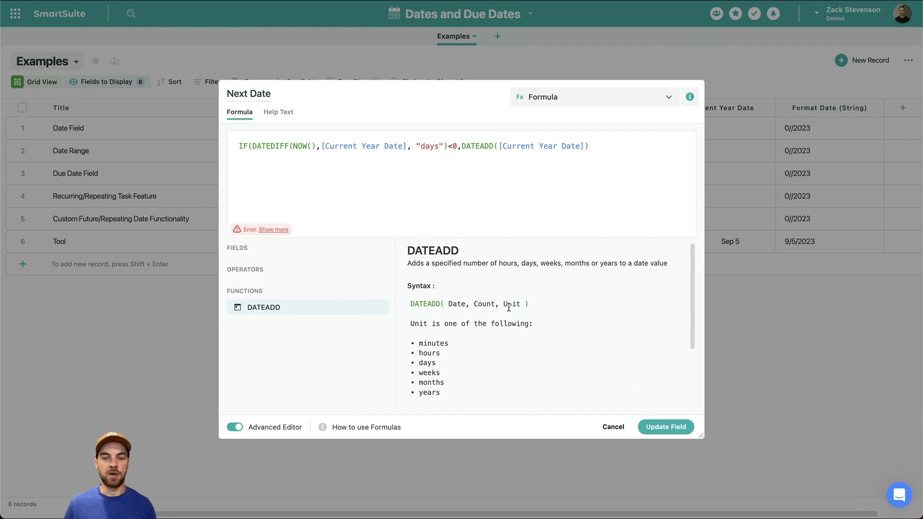
drag(504, 303, 517, 303)
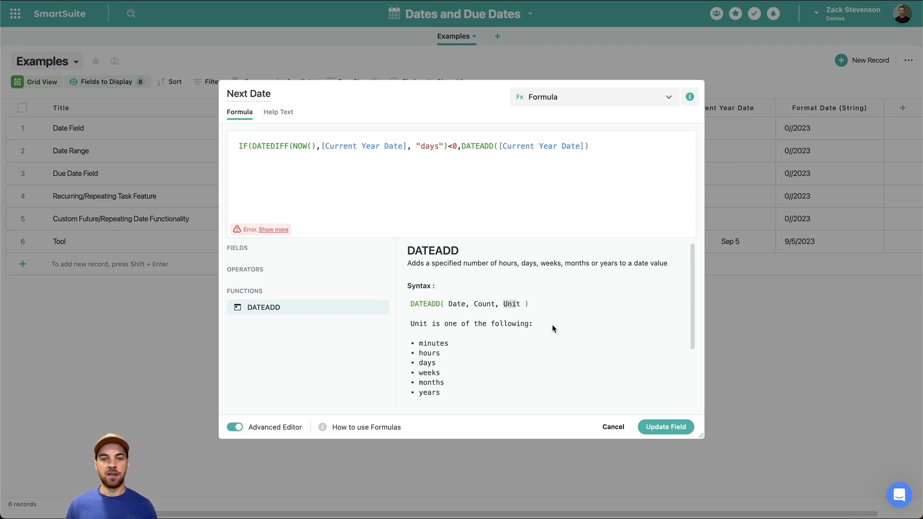
drag(483, 305, 489, 306)
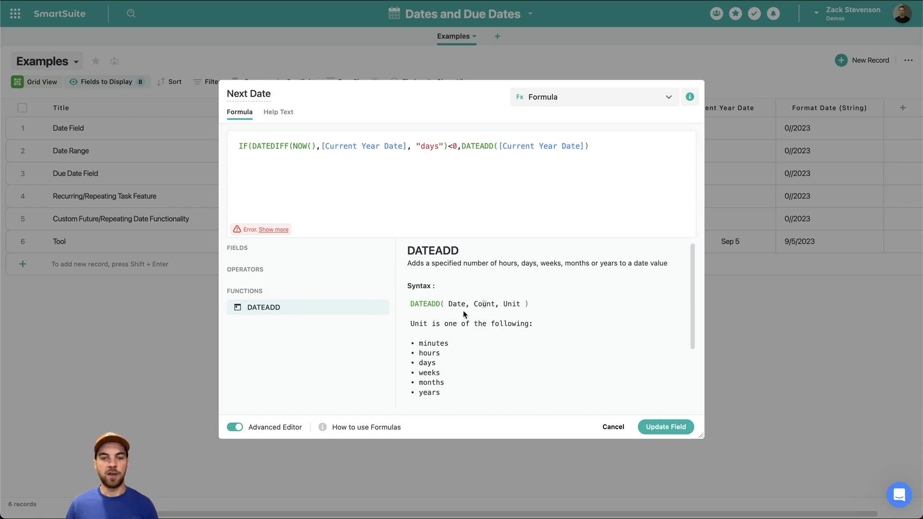
click(502, 146)
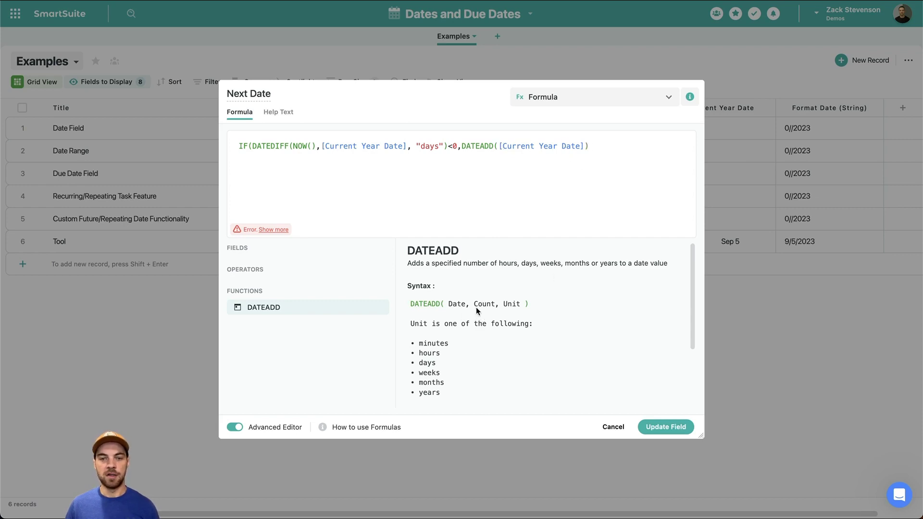
drag(479, 304, 491, 304)
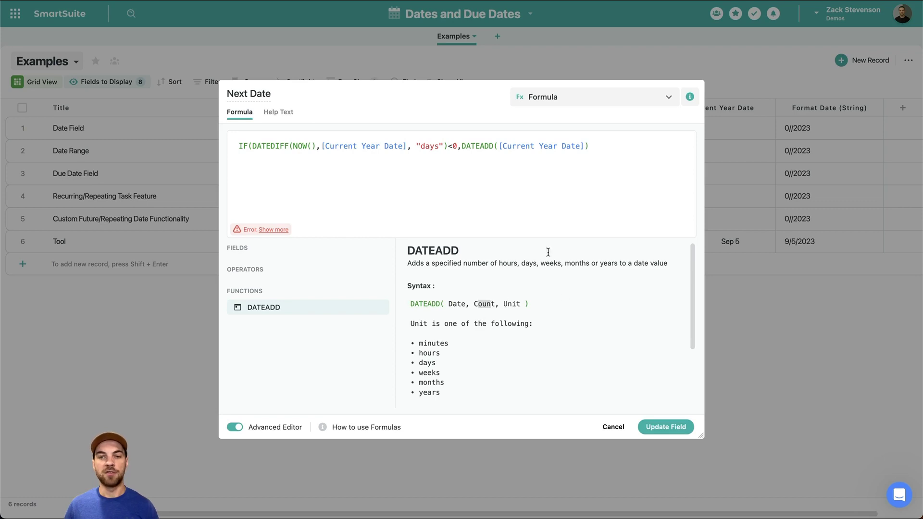
Step: Complete the DATEADD function with NUMERICVALUE([Frequency]) as the count and "months" as the unit
click(585, 146)
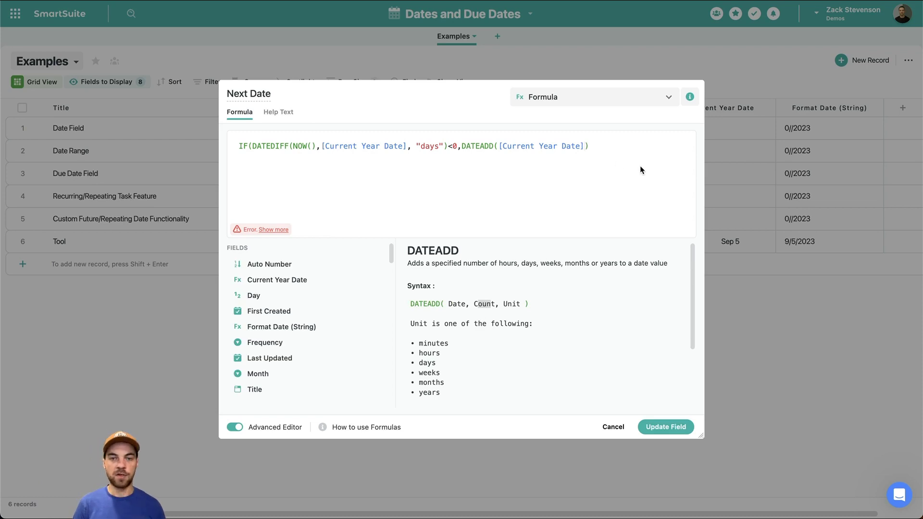
text(, num)
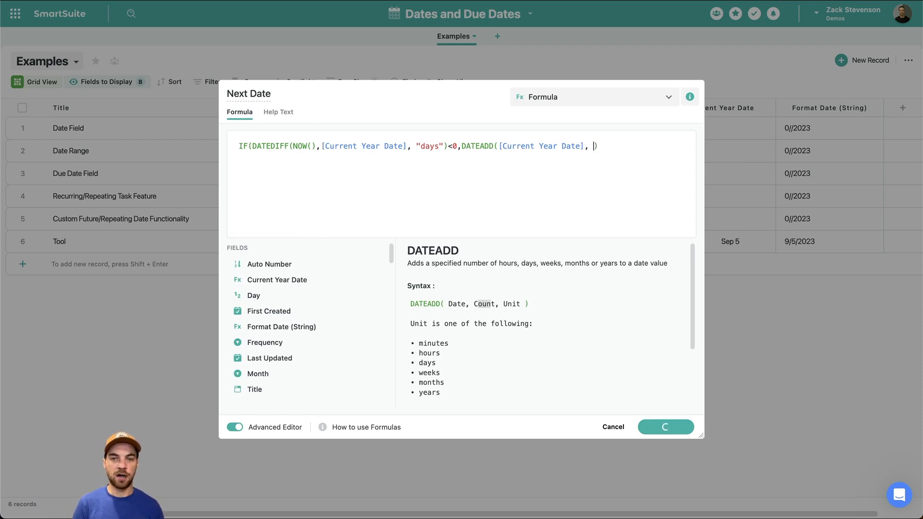
key(Down)
key(Down)
key(Tab)
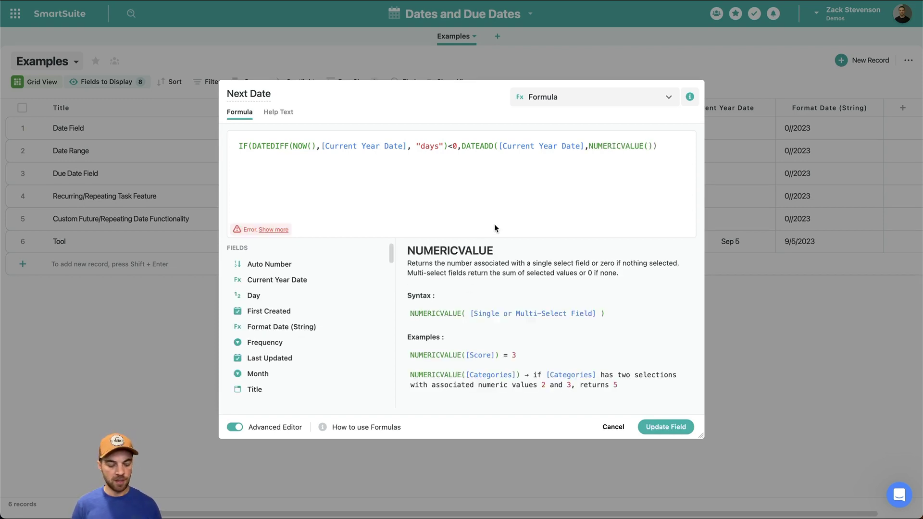
text(fre)
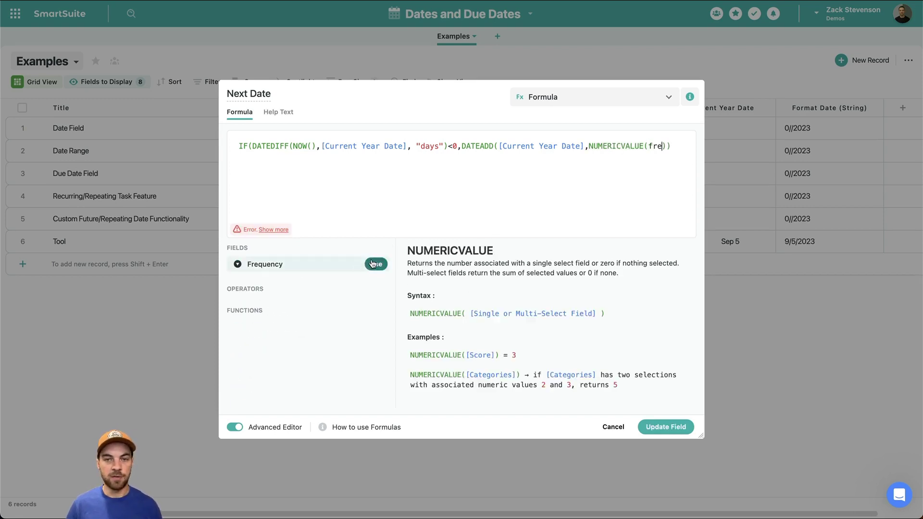
click(374, 264)
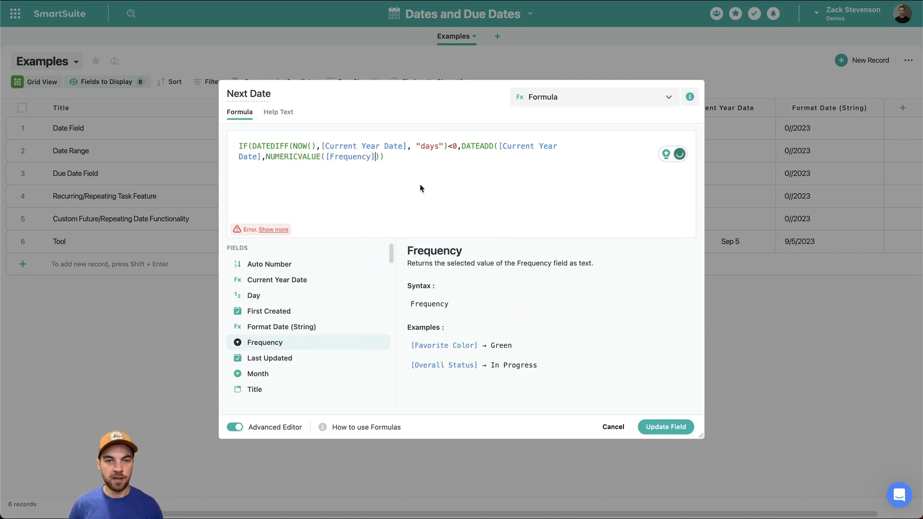
text(, ")
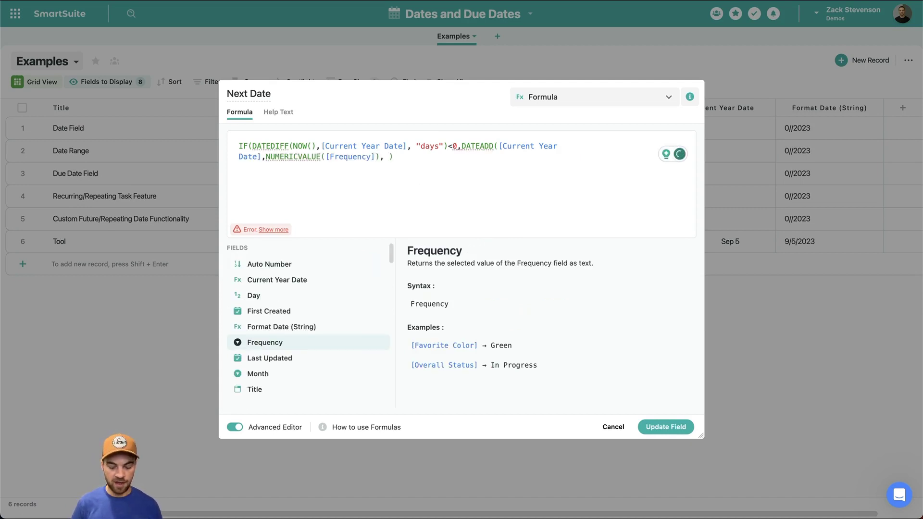
text(months)
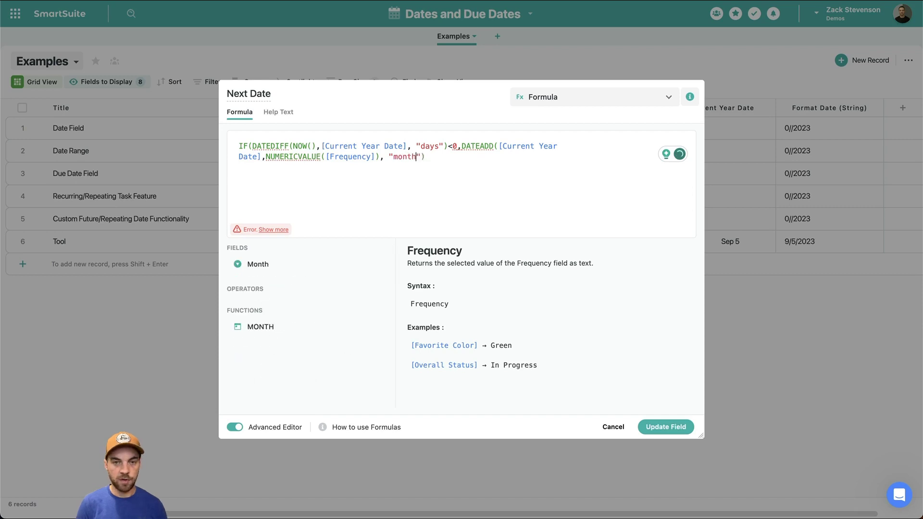
key(End)
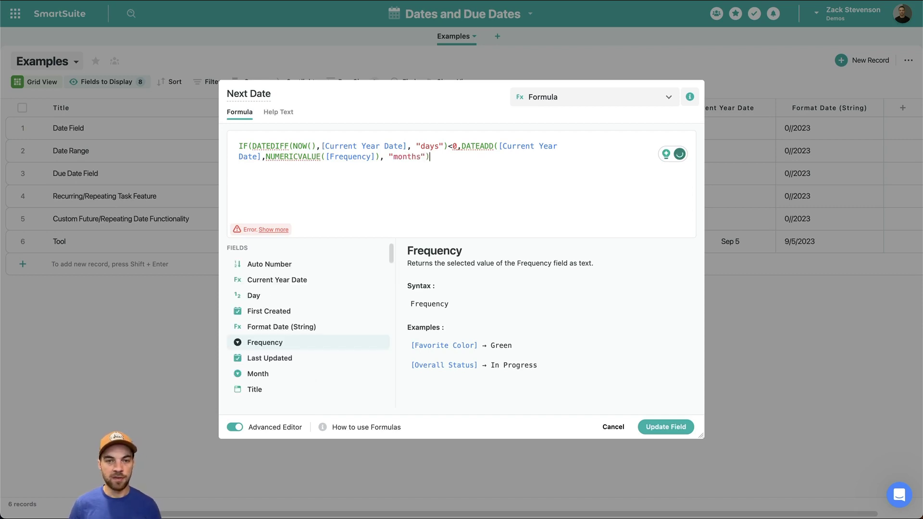
Step: Finish the IF formula with [Current Year Date] as the false result and update the Next Date field
click(252, 145)
drag(252, 146, 453, 145)
click(467, 146)
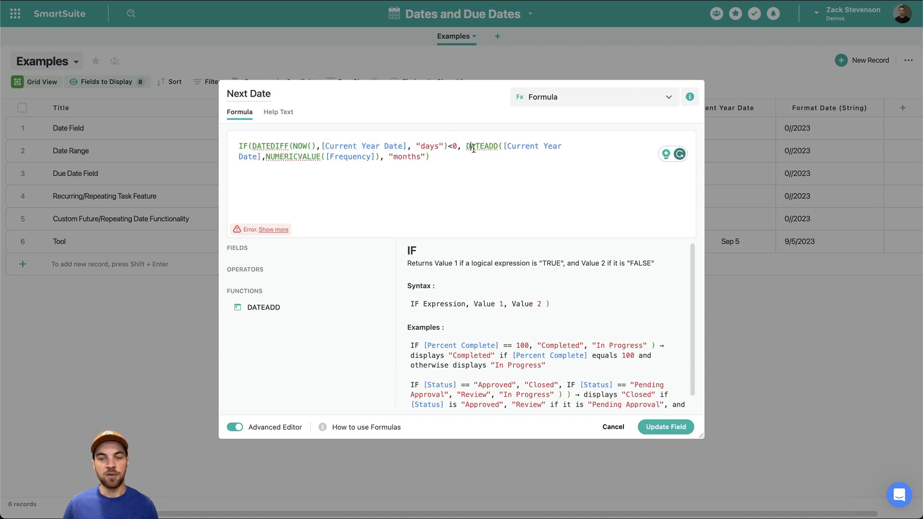
click(522, 147)
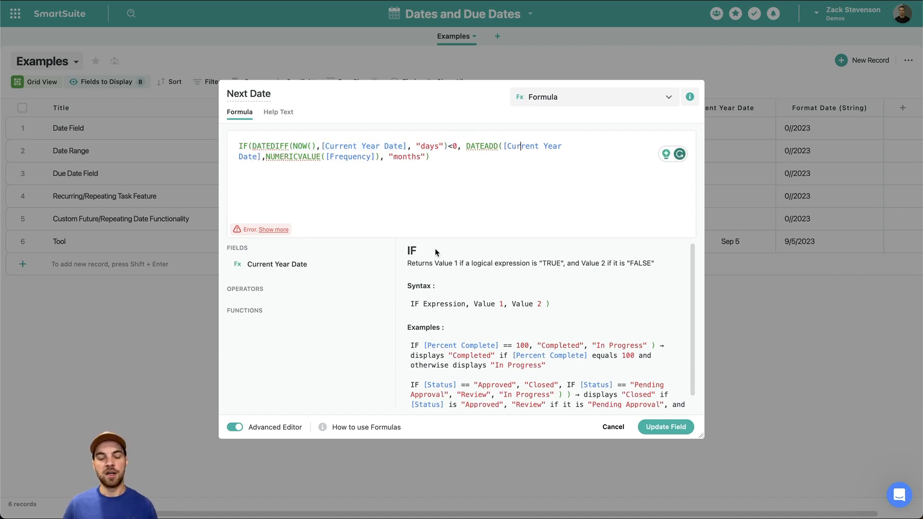
drag(292, 157, 411, 157)
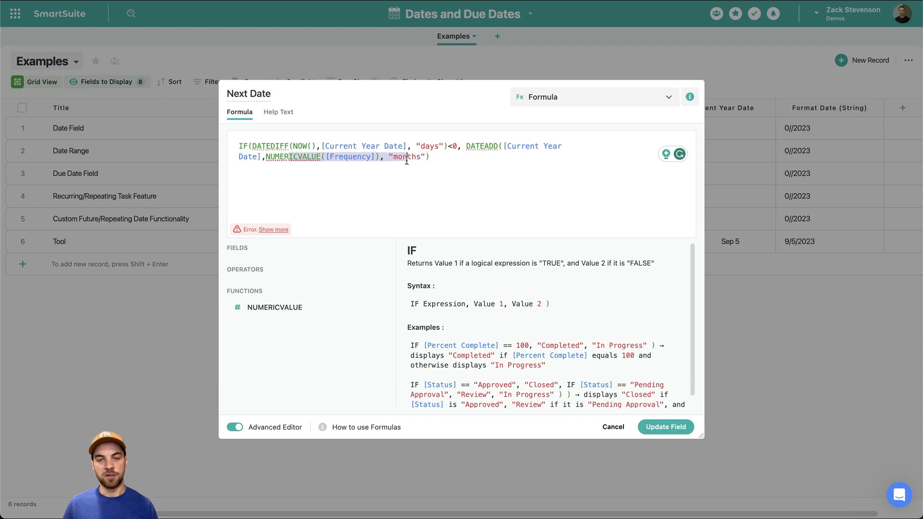
click(454, 172)
text(,)
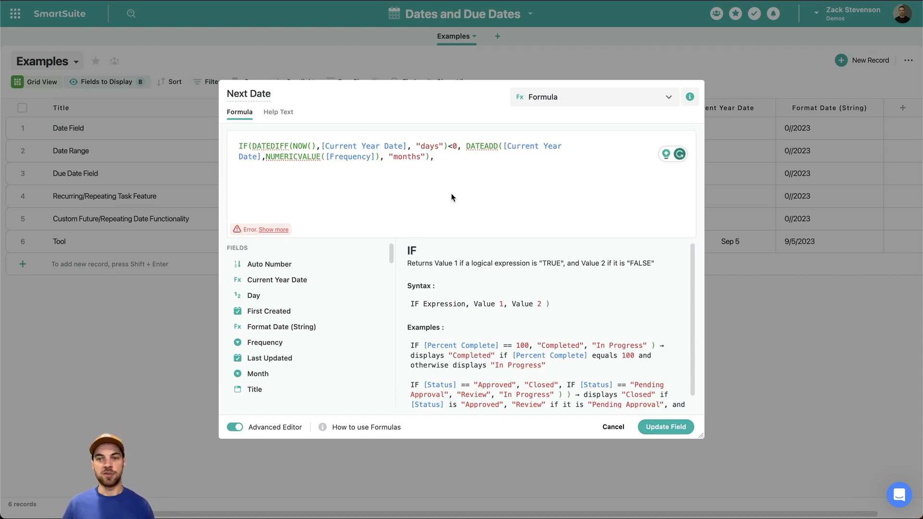
text([Cur)
key(Return)
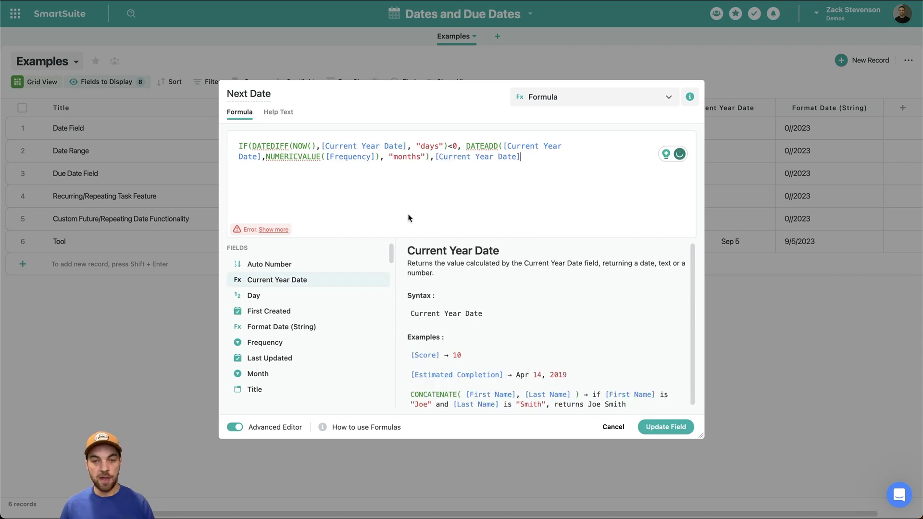
text())
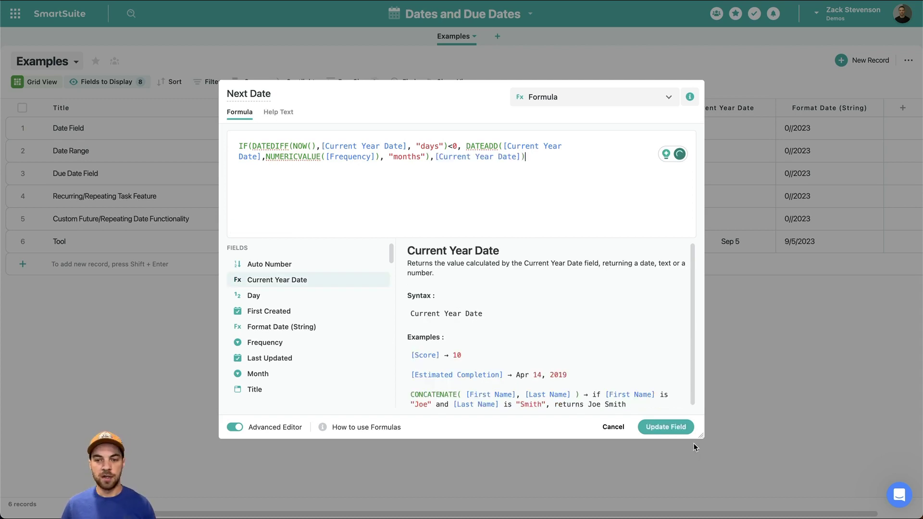
click(666, 427)
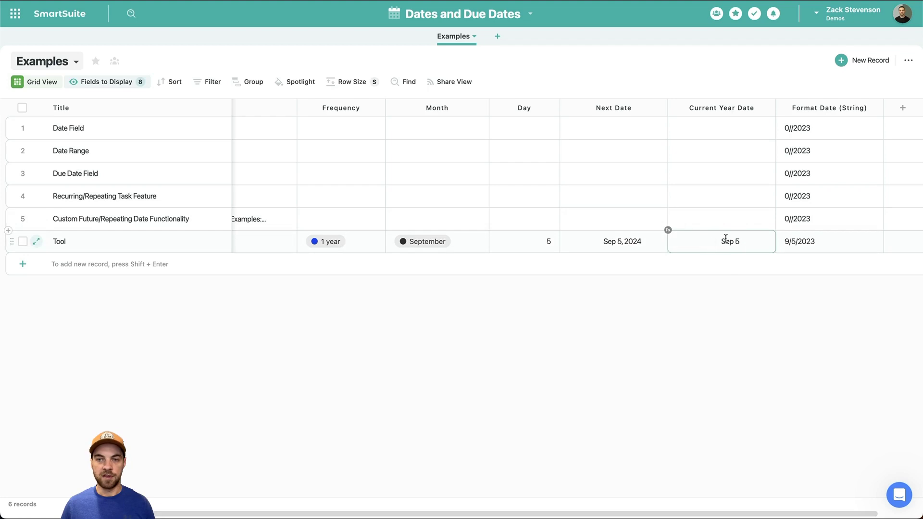
Step: Set the Tool record's Month to December and Day to 20 to test the Next Date result
click(484, 242)
click(430, 389)
click(540, 242)
text(20)
click(648, 305)
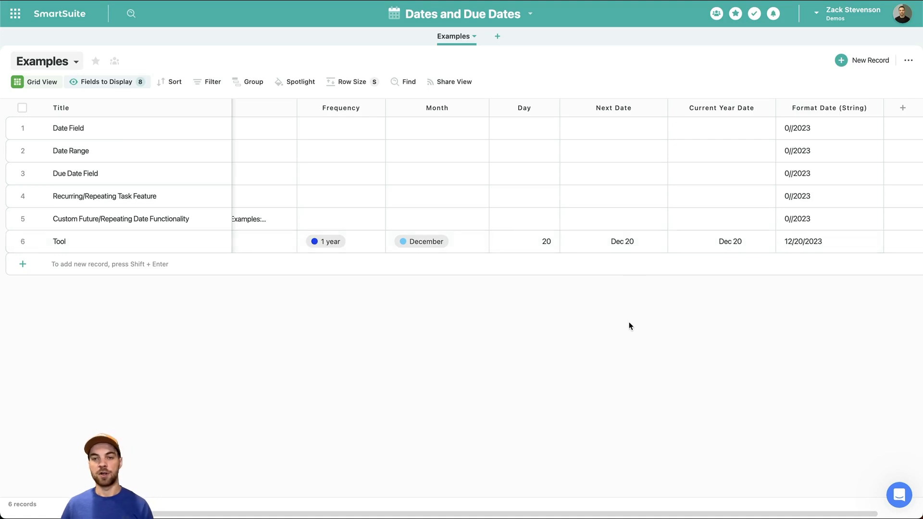
Step: Insert a new Formula field directly after the Day column in the Examples table
click(507, 108)
mouse_move(558, 190)
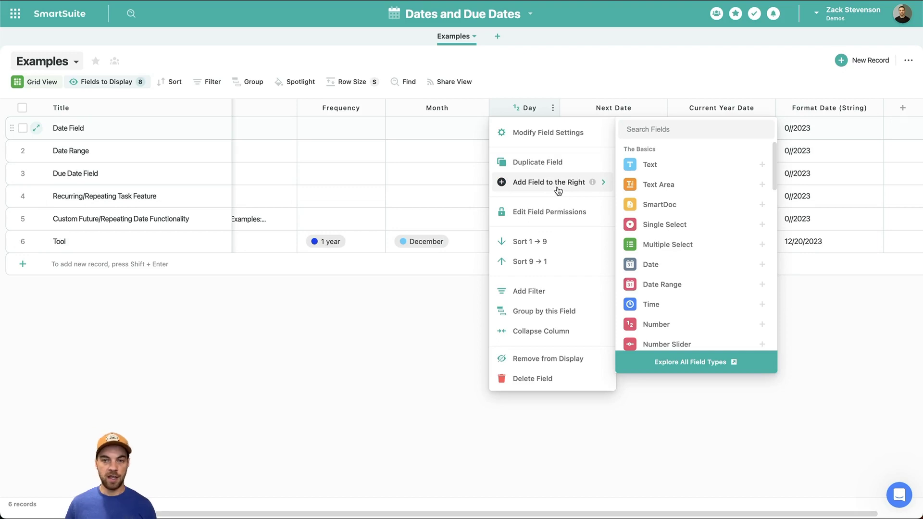
text(form)
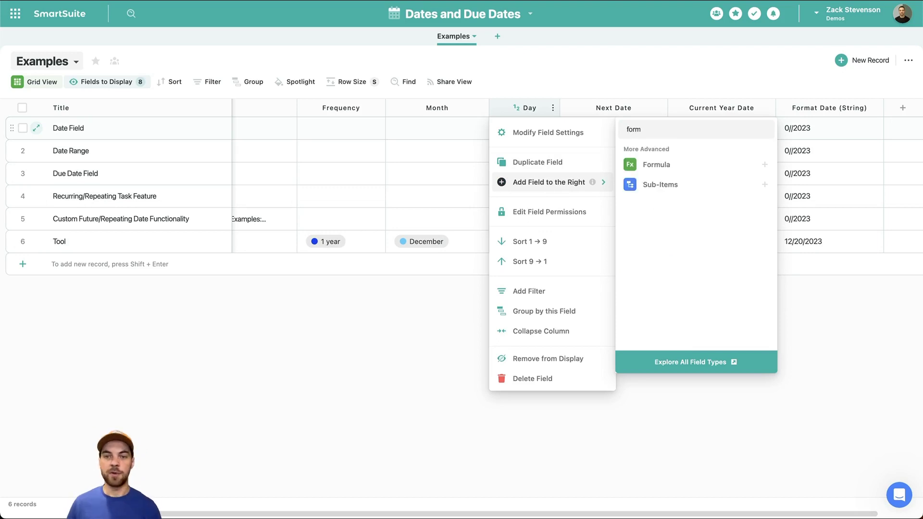
click(654, 163)
click(354, 341)
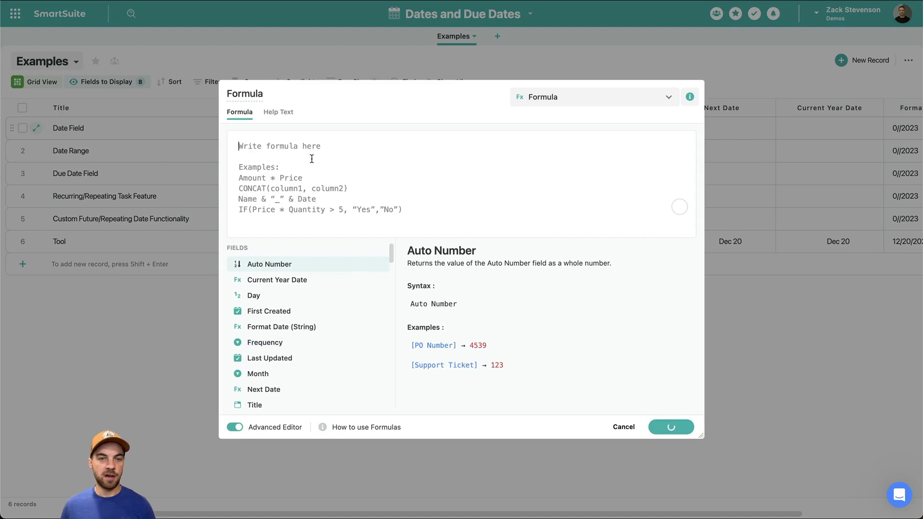
Step: Write the formula DATEDIFF(NOW(),[Next Date], "days") and add the field under the name Days Until
text(DATEDIFF()
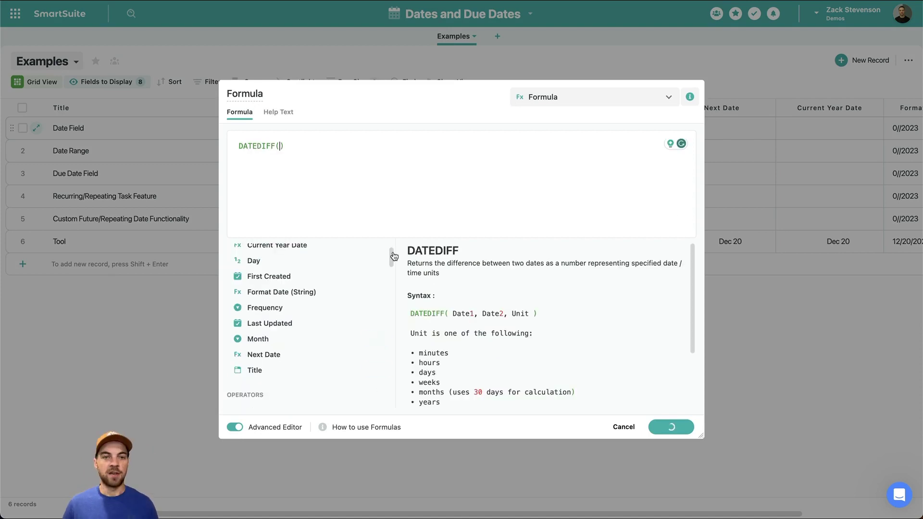
text(no)
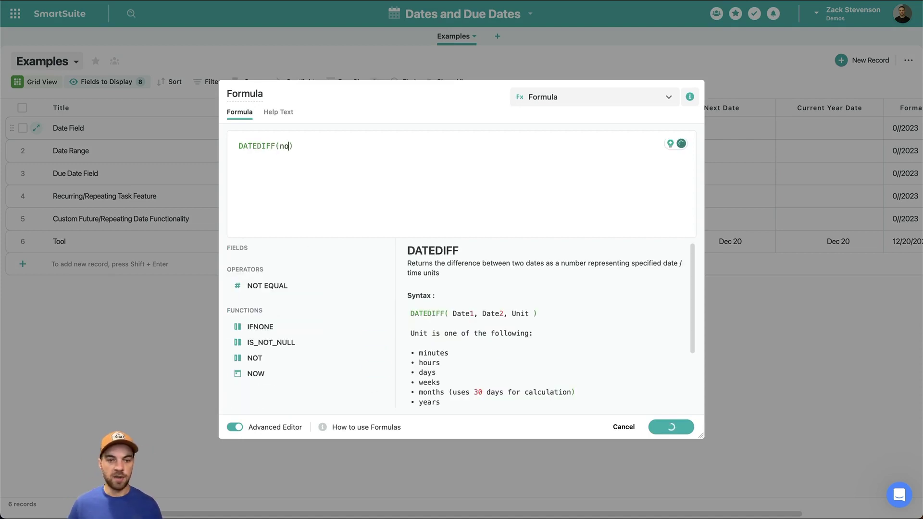
click(373, 374)
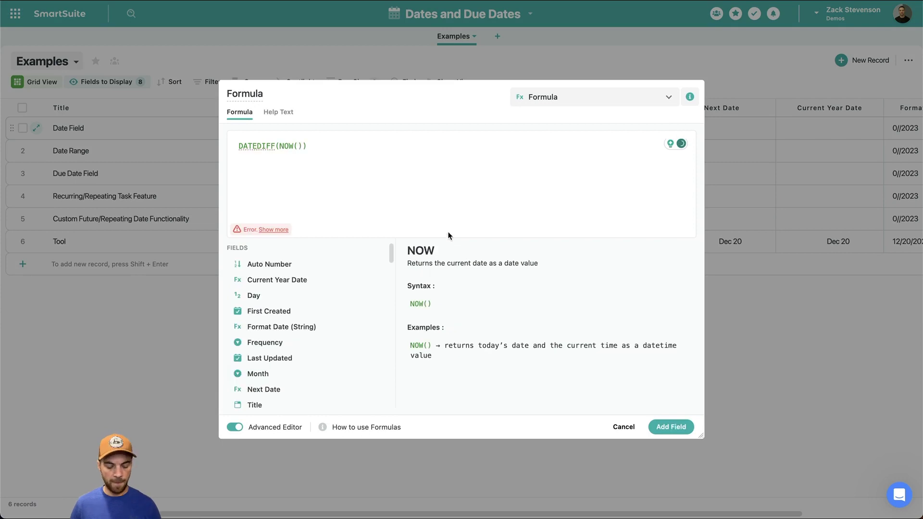
text(), )
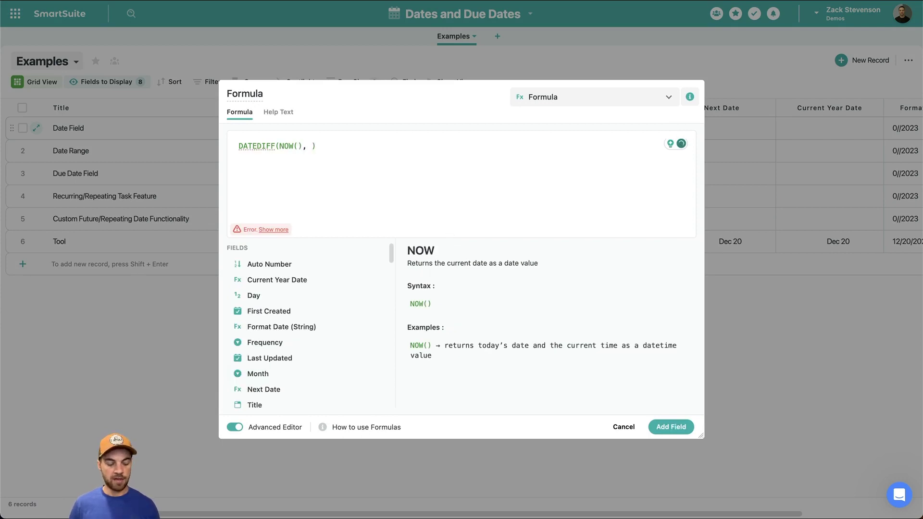
text(date)
click(370, 306)
text(, ")
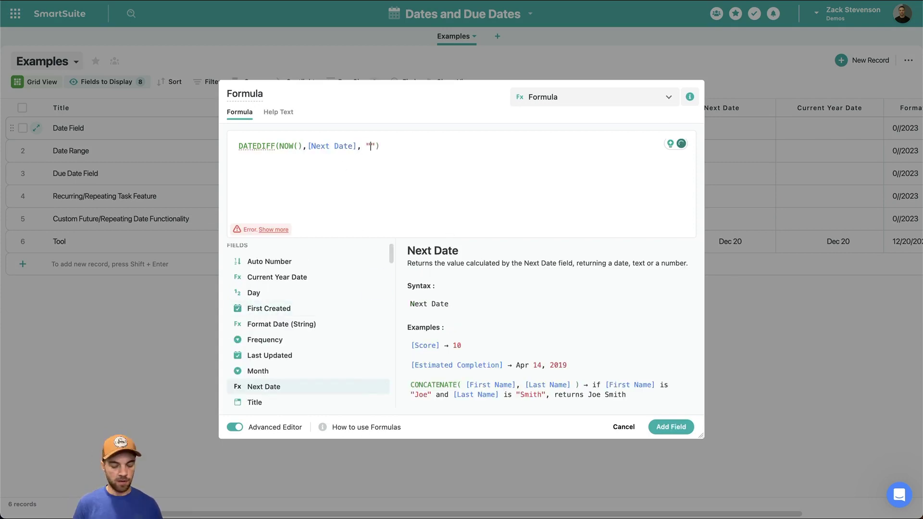
text(days)
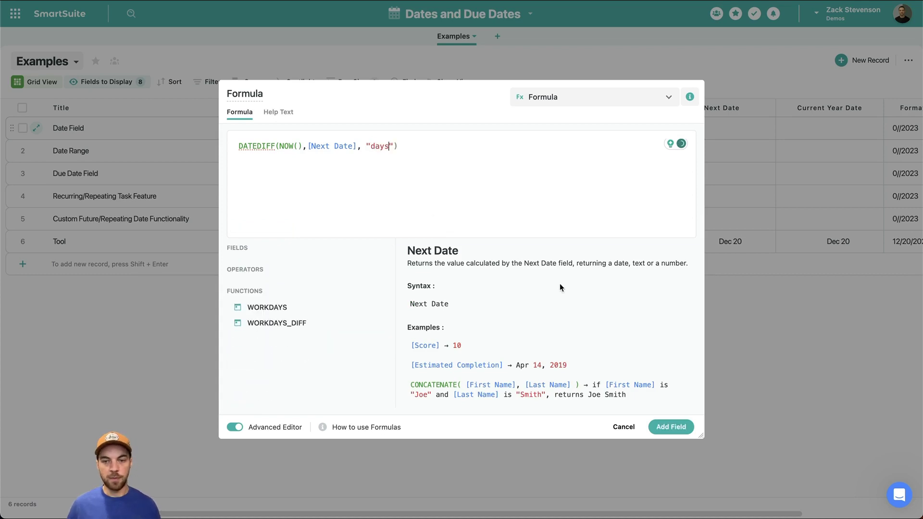
click(671, 427)
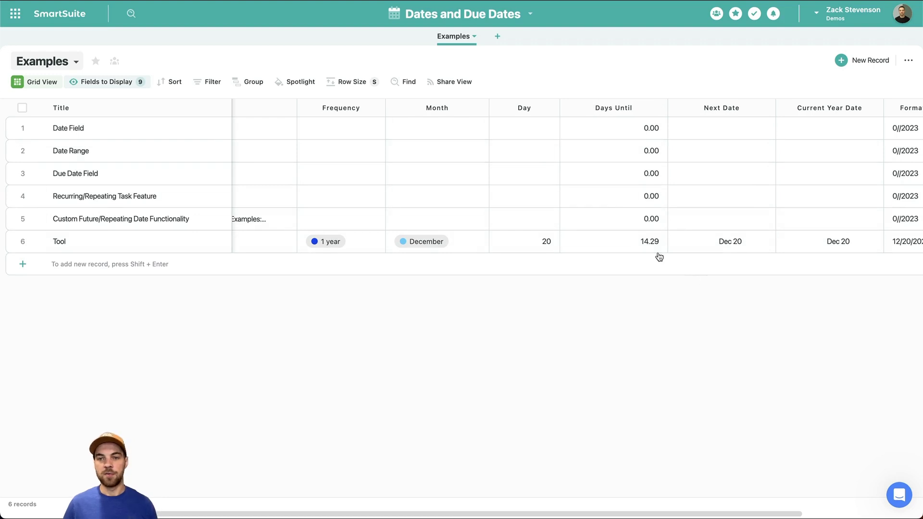
Step: Set the Tool record's Month to September and Day to 5 to test the Days Until formula
click(645, 247)
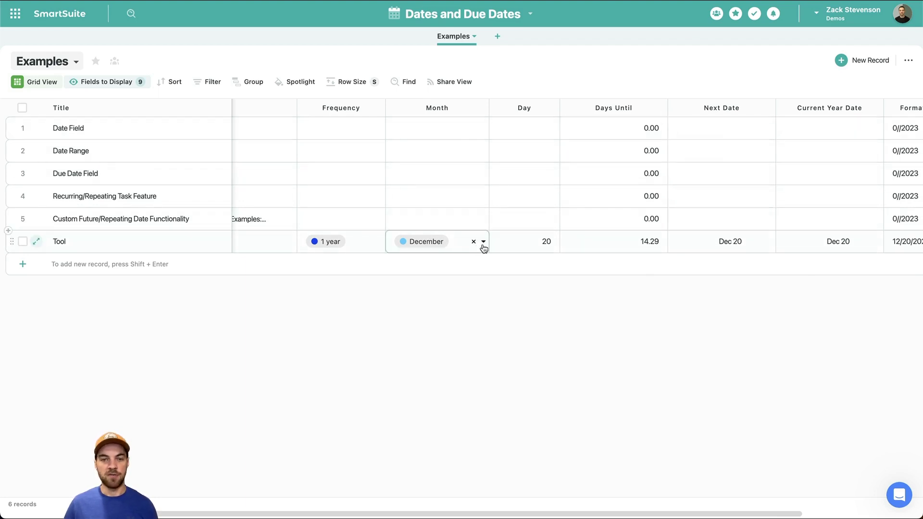
click(483, 243)
click(452, 355)
click(534, 244)
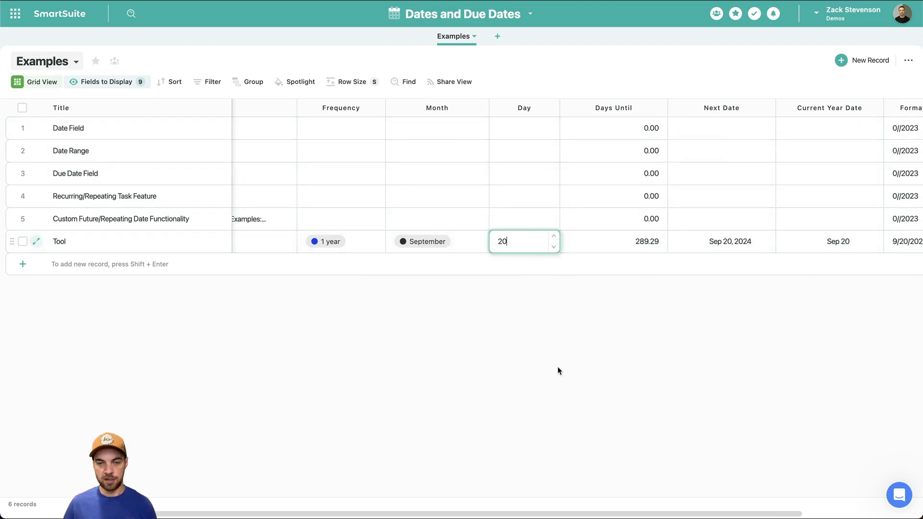
key(BackSpace)
key(BackSpace)
text(5)
click(548, 348)
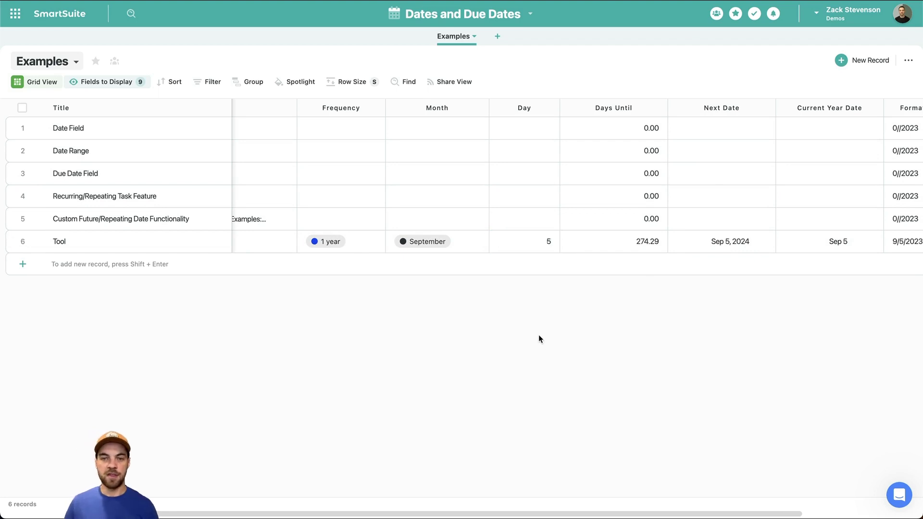